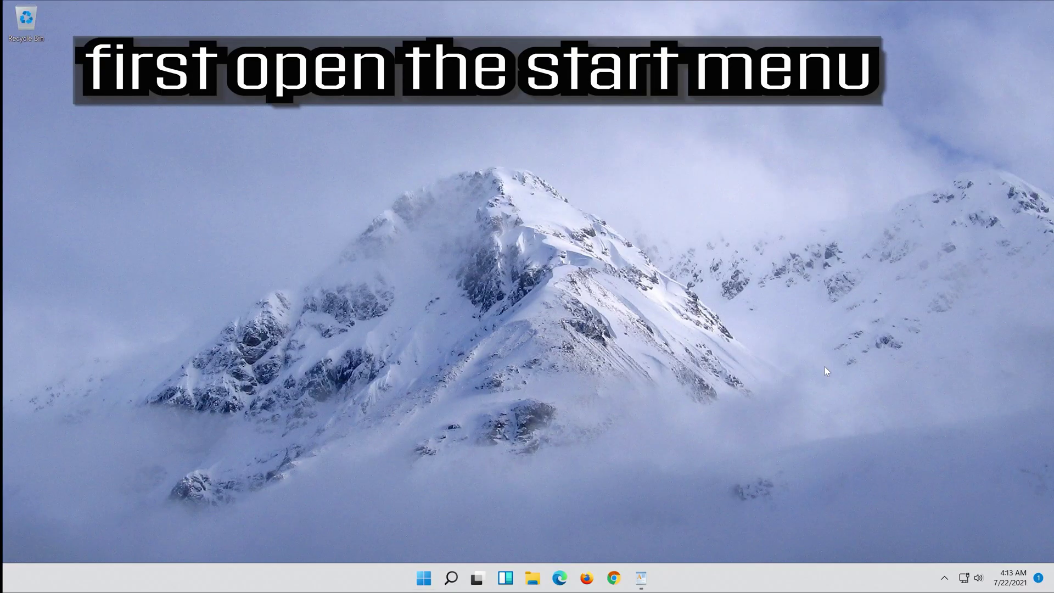
Go from the Start menu to Settings, then System, then the Troubleshoot page
key("super")
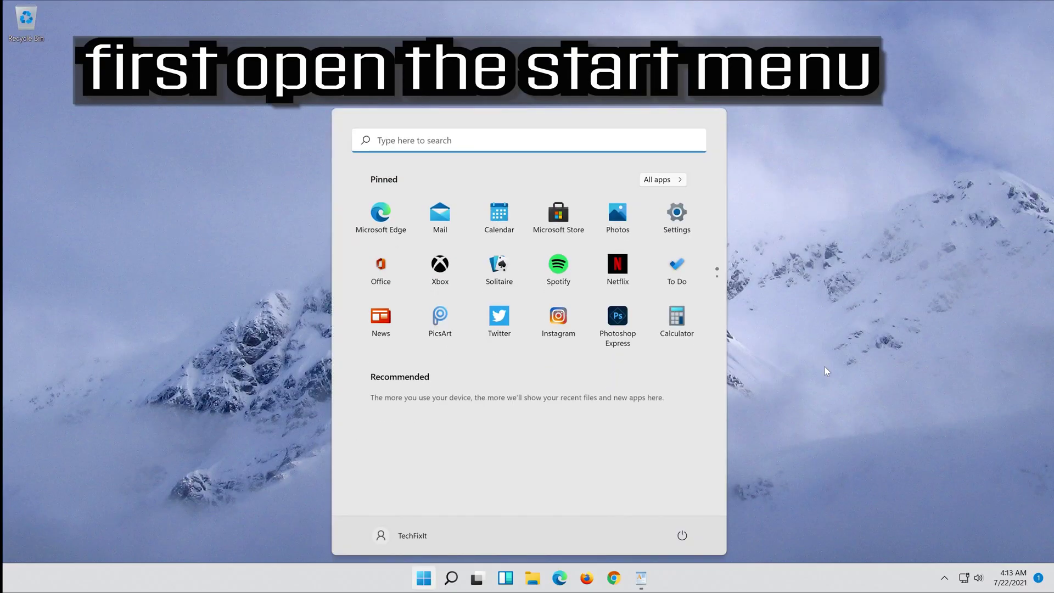
left_click(684, 213)
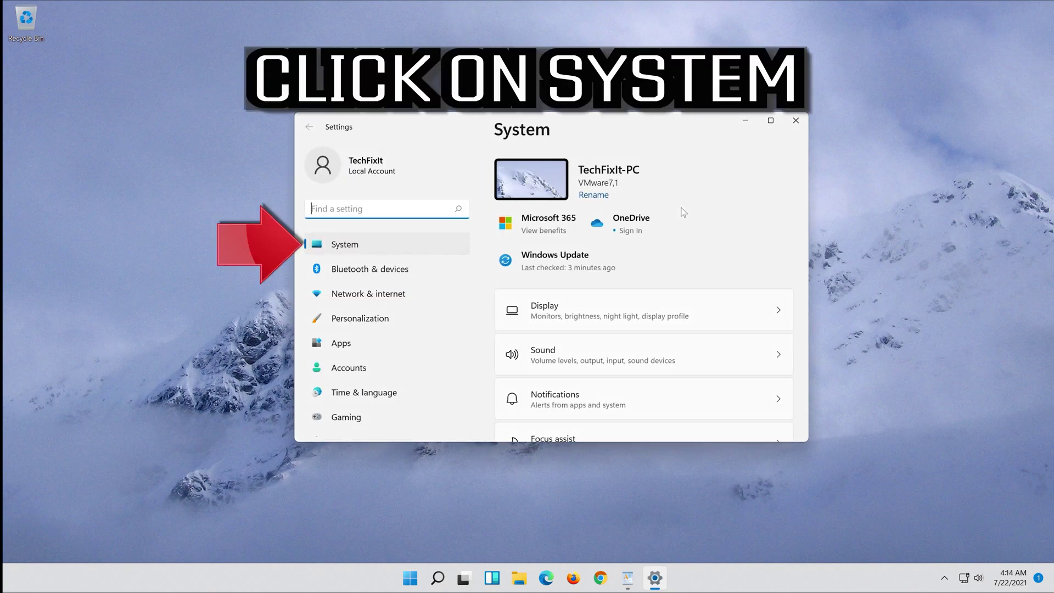
left_click(379, 246)
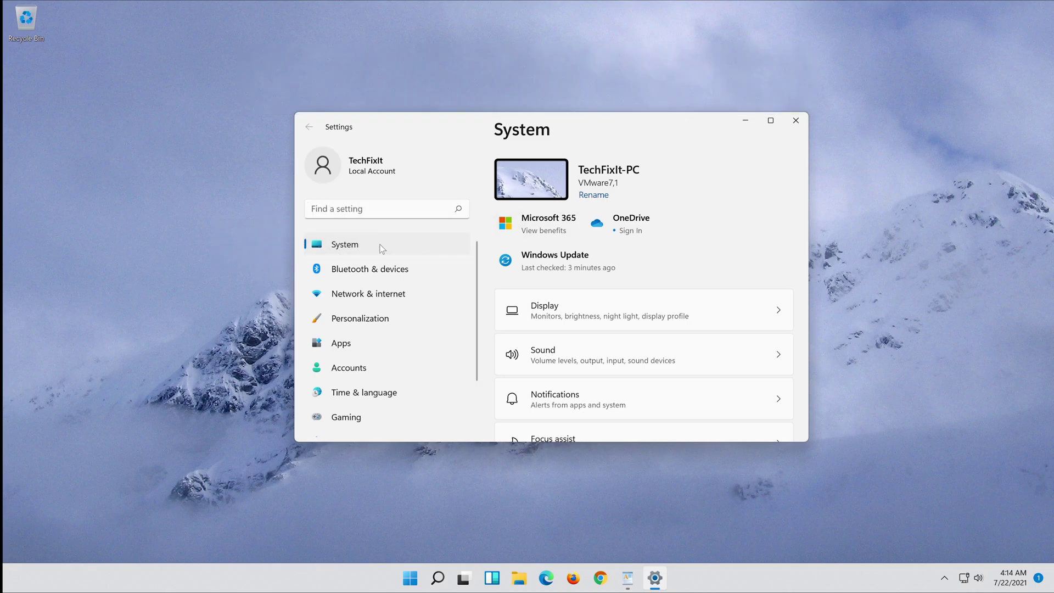
scroll(610, 344, "down", 5)
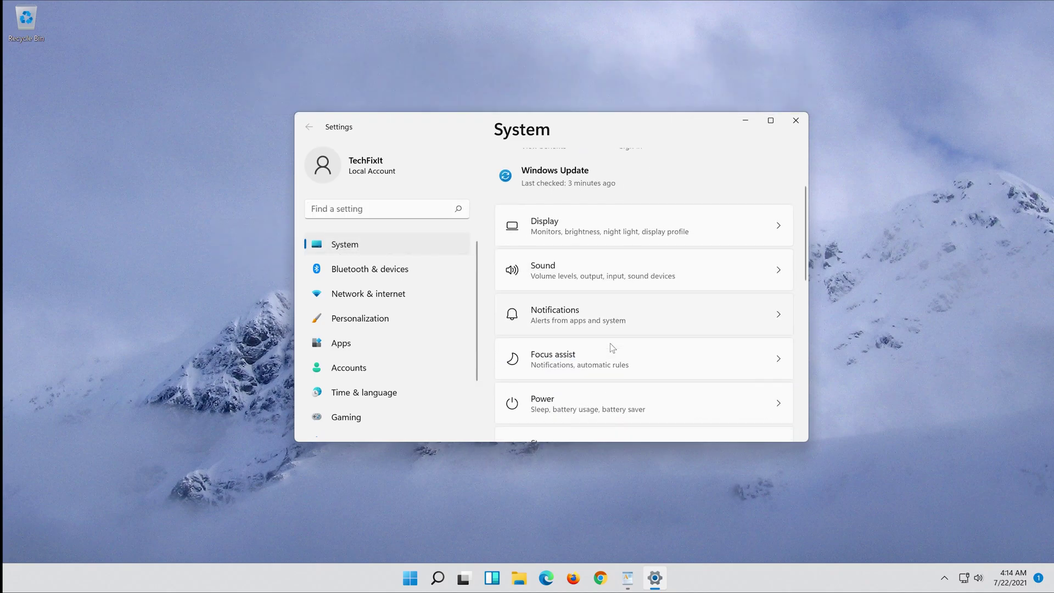
scroll(610, 343, "down", 3)
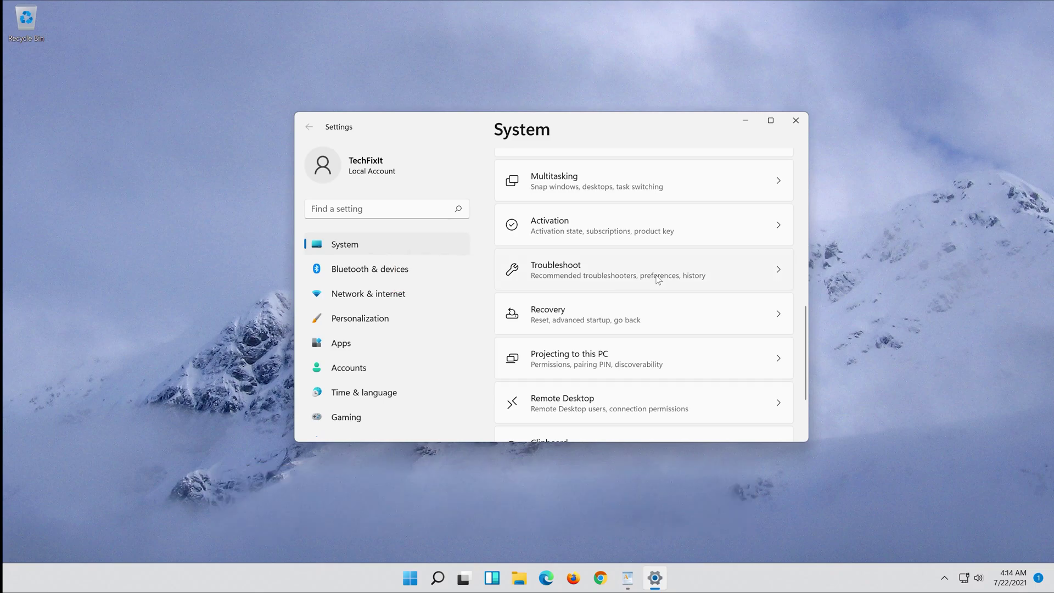
left_click(658, 280)
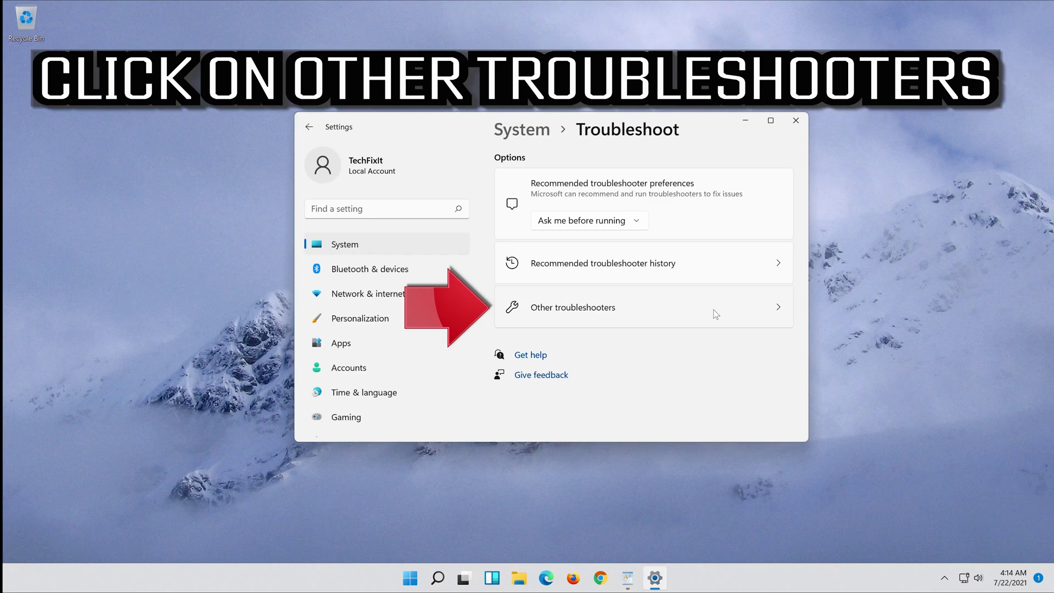
Run the Windows Update troubleshooter from Other troubleshooters, then close its report and Settings
left_click(611, 322)
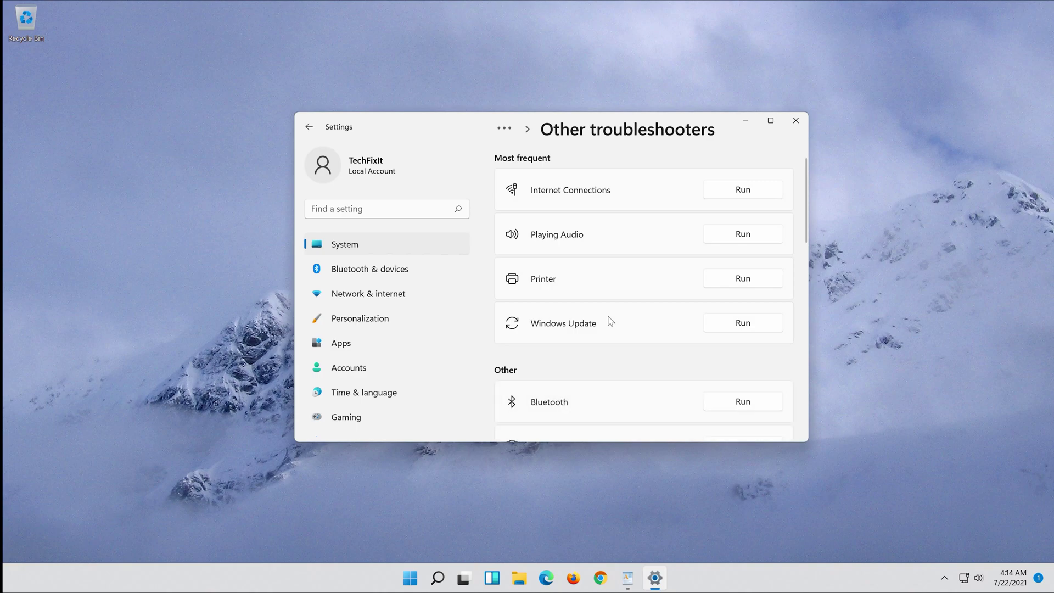
left_click(747, 327)
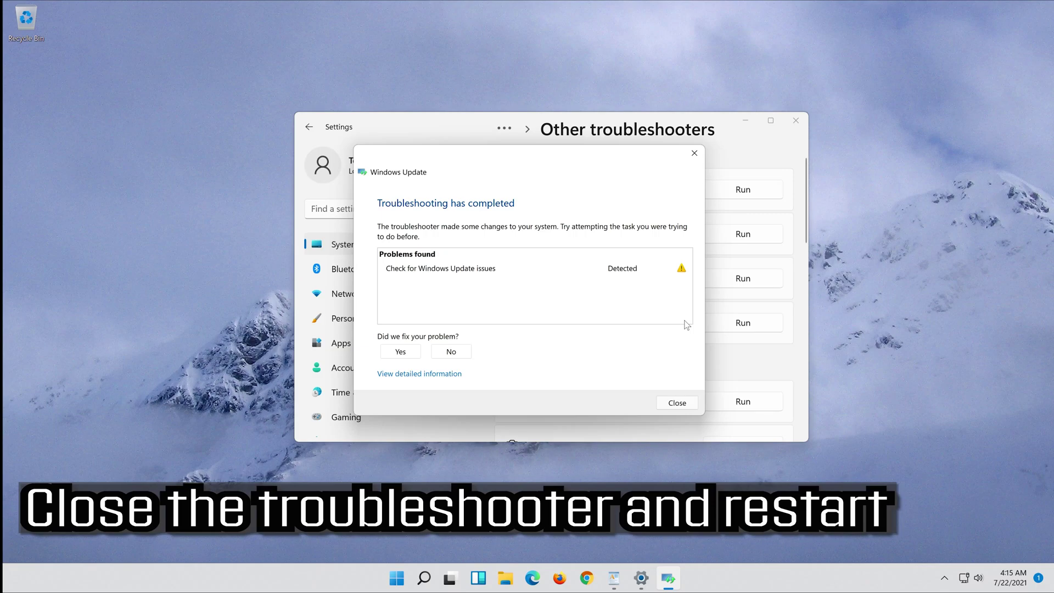
left_click(679, 403)
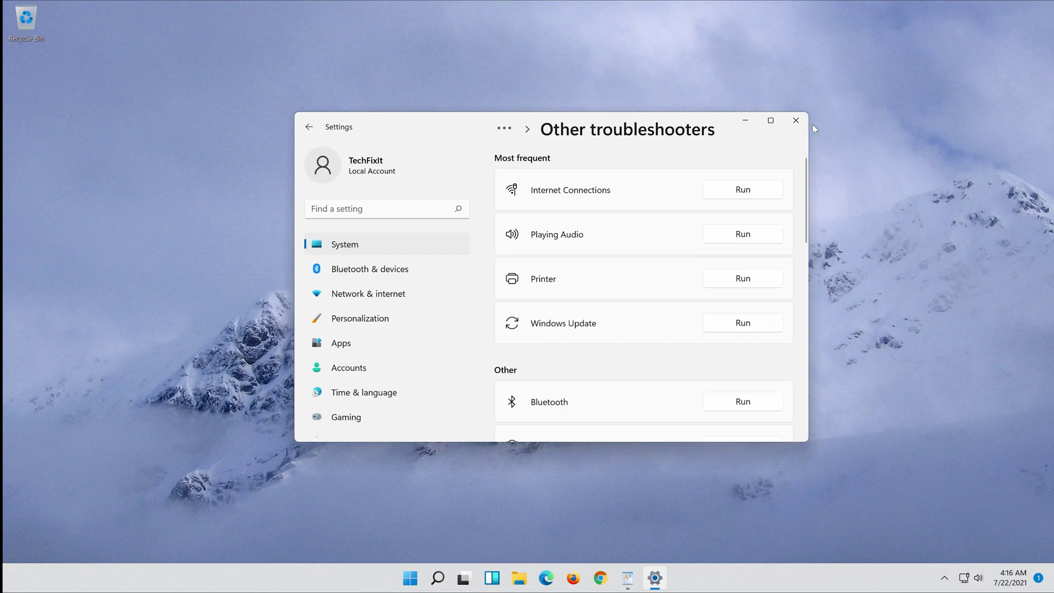
left_click(797, 123)
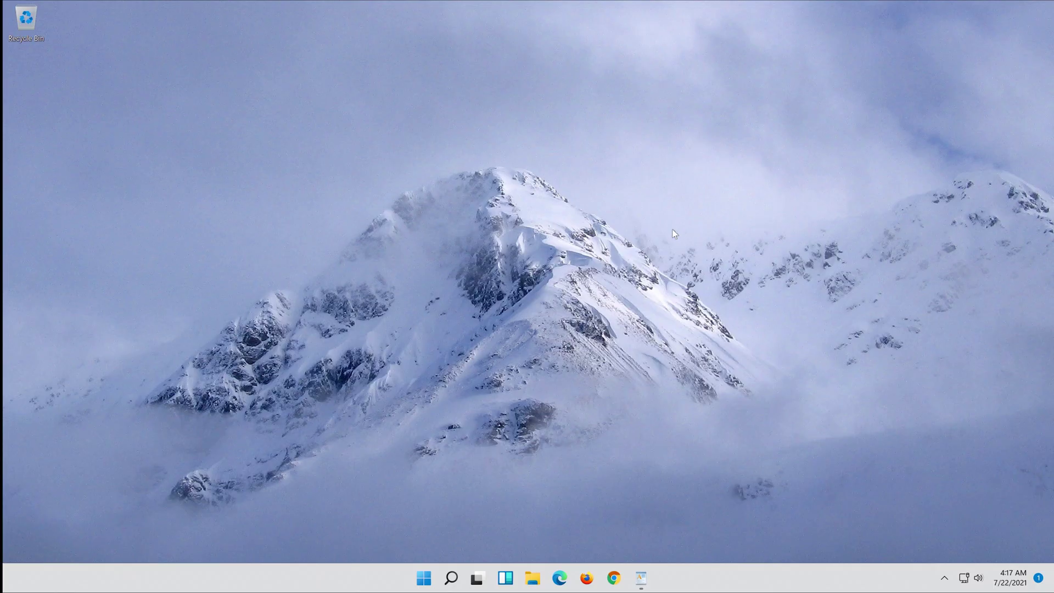
Search the Start menu for 'notepad' and launch a blank Notepad window
left_click(422, 584)
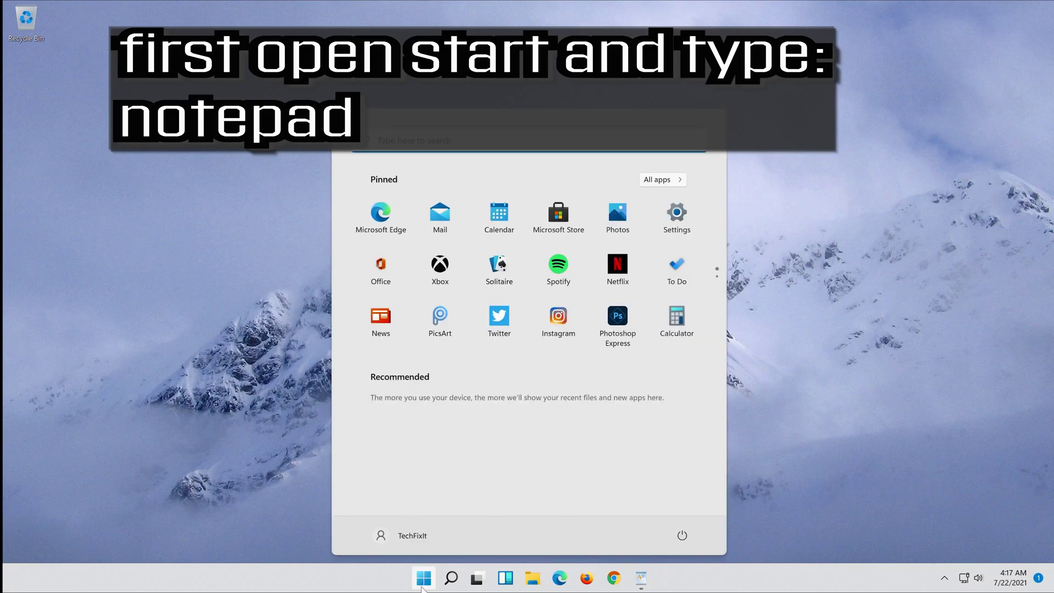
type("notepad")
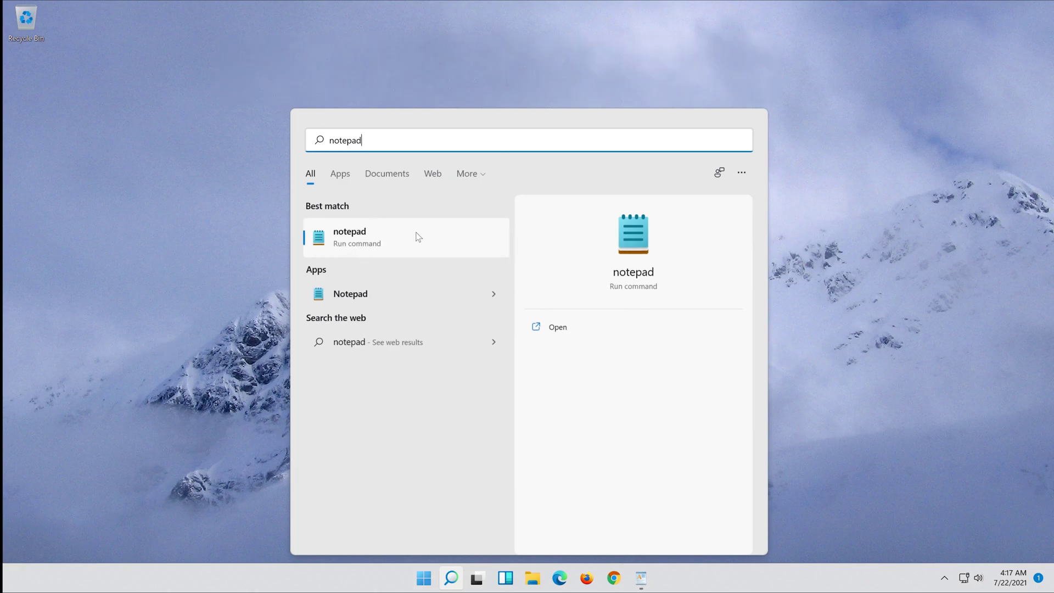
left_click(417, 234)
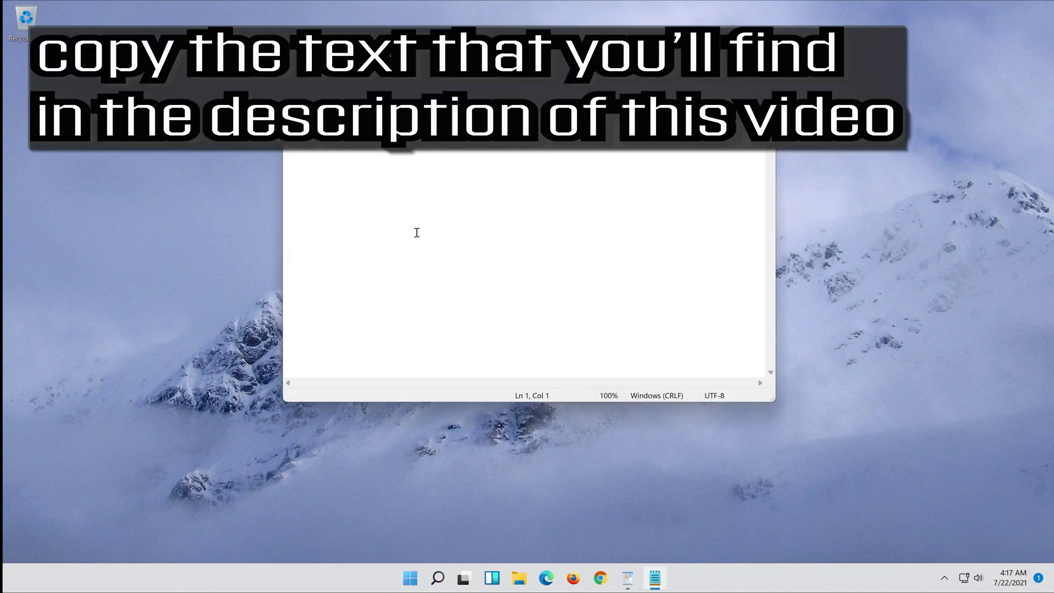
Bring up the WordPad document and copy the whole Windows Update reset command script
left_click(628, 578)
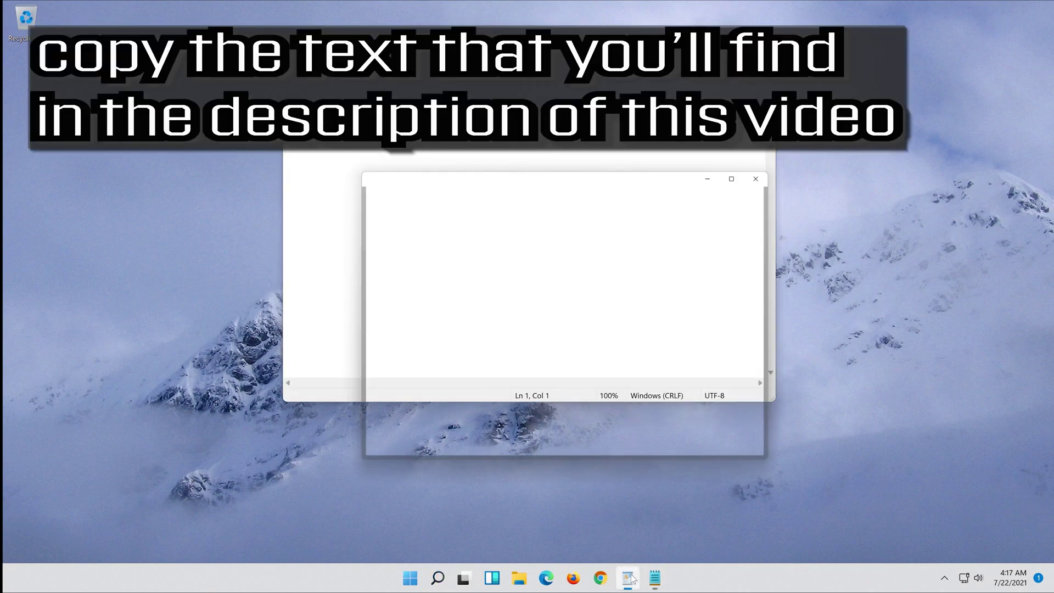
left_click(369, 210)
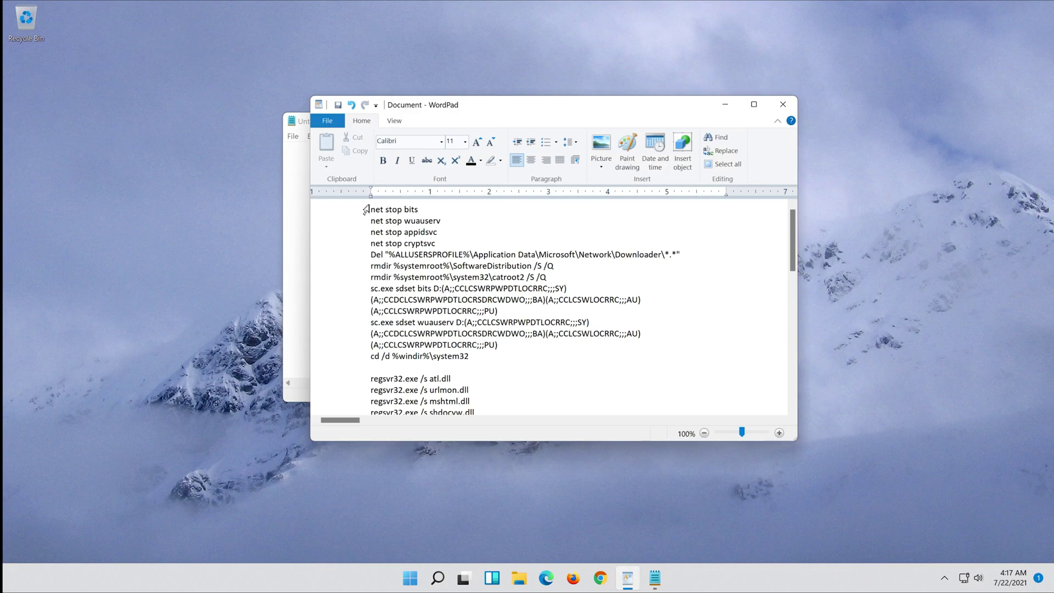
left_click_drag(372, 210, 549, 277)
left_click(417, 276)
scroll(416, 275, "down", 15)
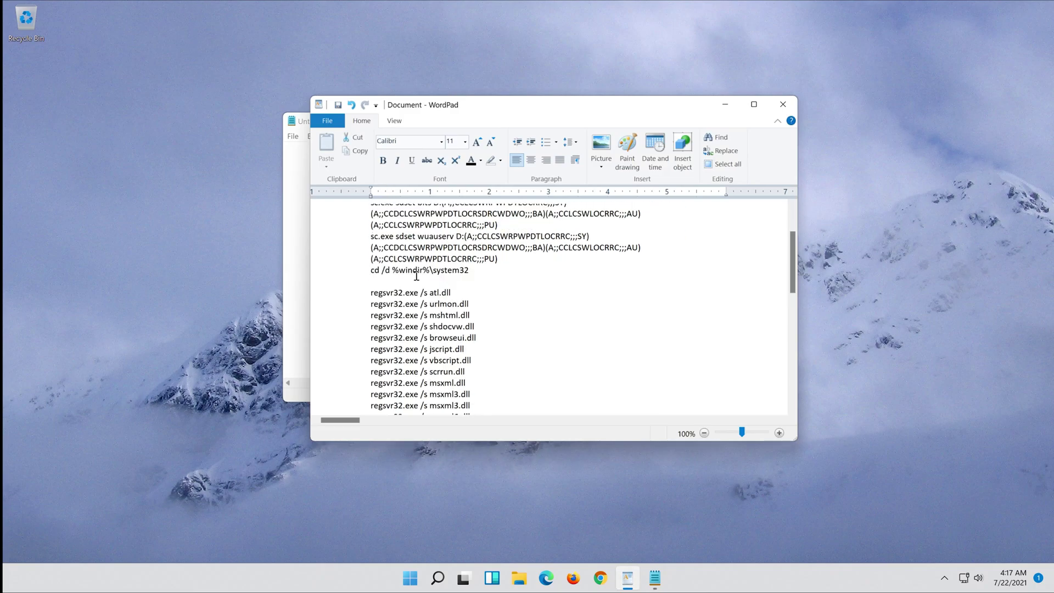
left_click_drag(423, 300, 454, 400)
right_click(403, 345)
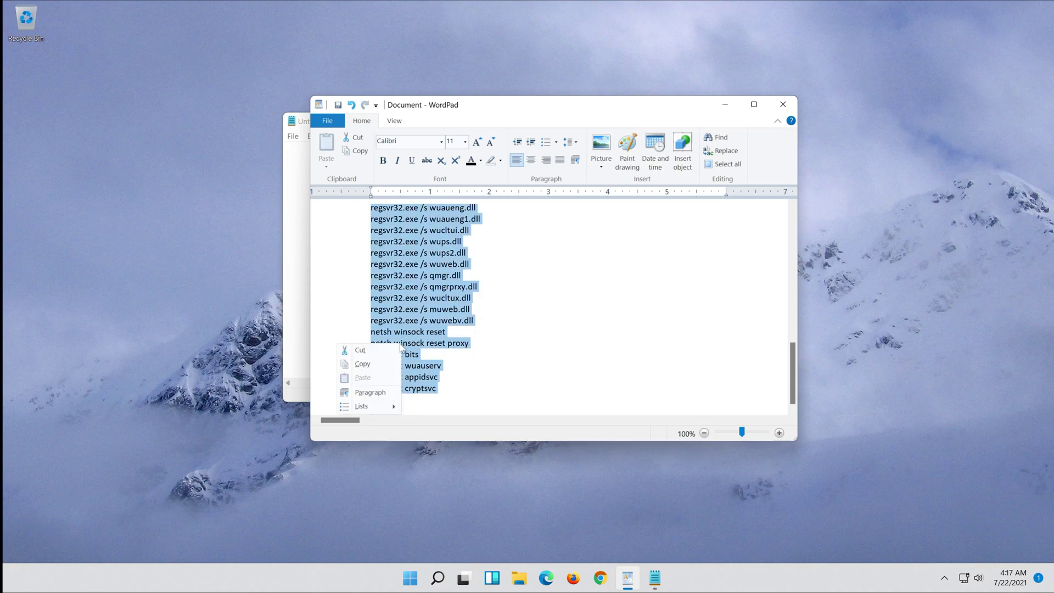
left_click(386, 363)
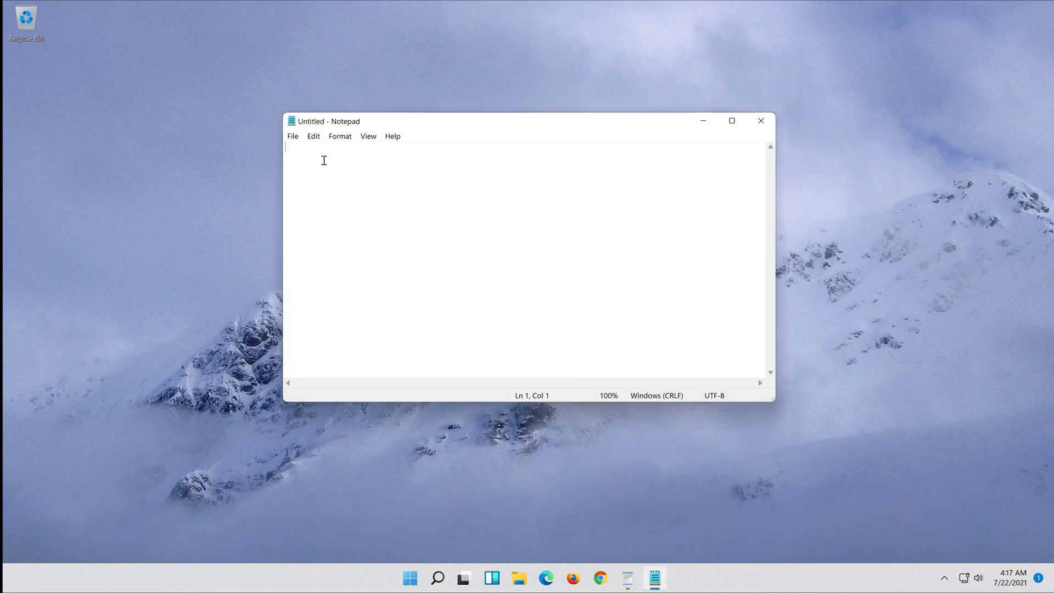
Paste the copied reset script, ending with net start cryptsvc, into the Untitled Notepad document
right_click(324, 160)
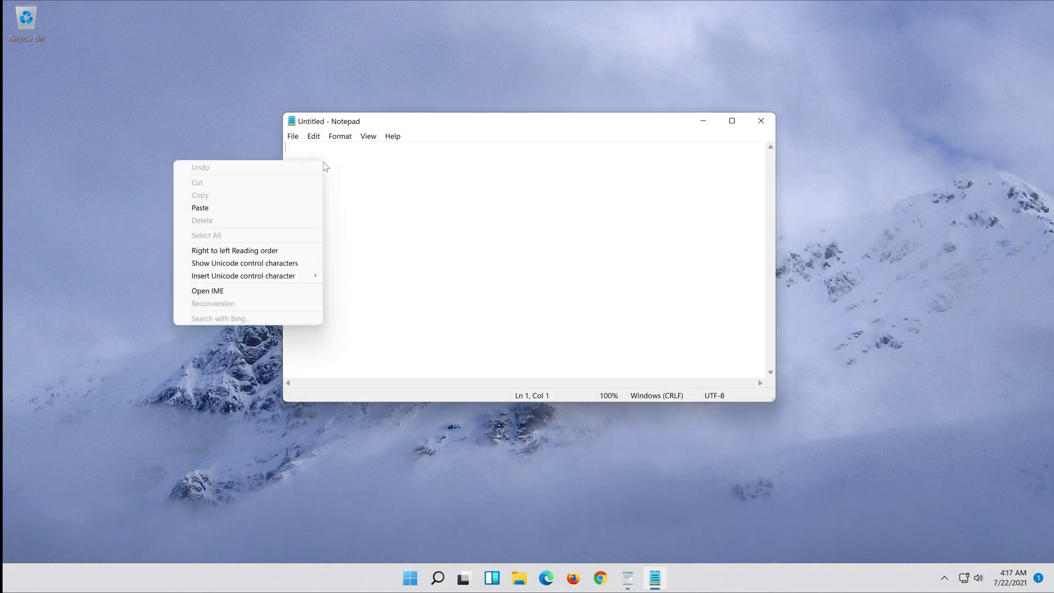
left_click(244, 208)
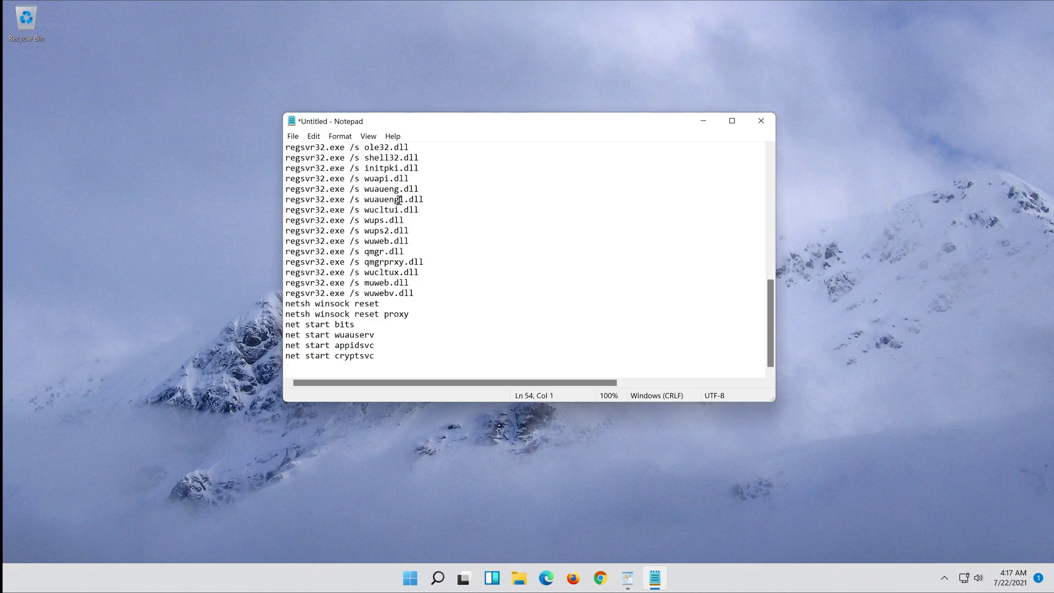
scroll(595, 240, "up", 10)
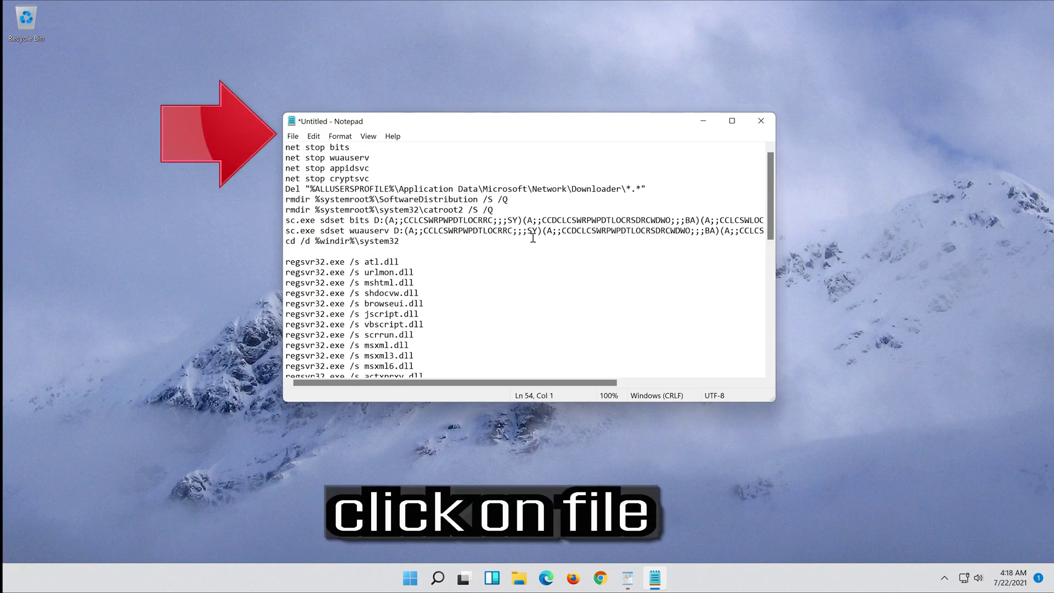
left_click(289, 137)
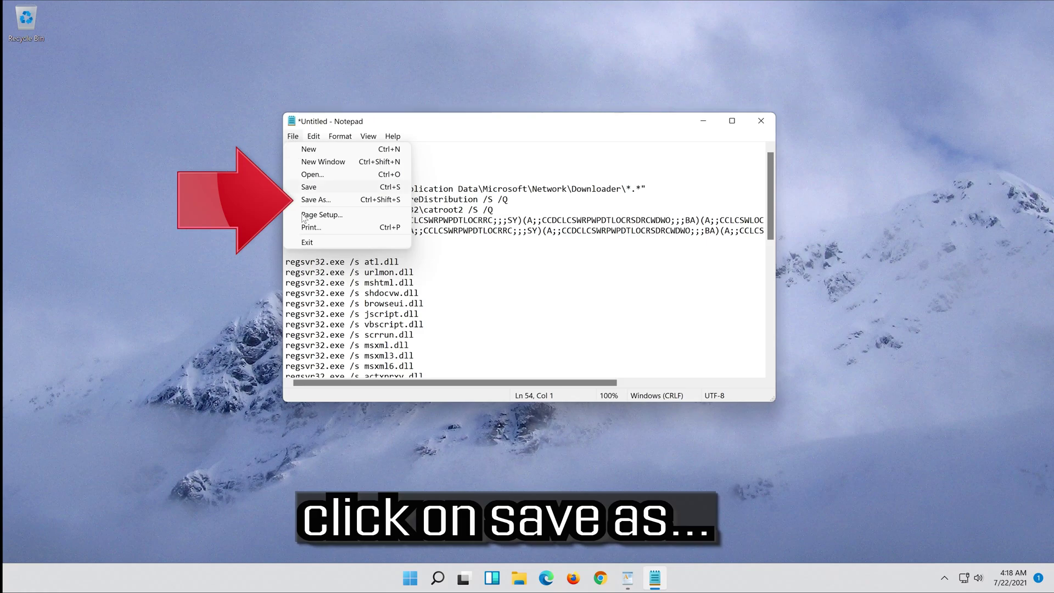
In Save As, target the Desktop, set type to All Files, and name the file fix.bat
left_click(339, 205)
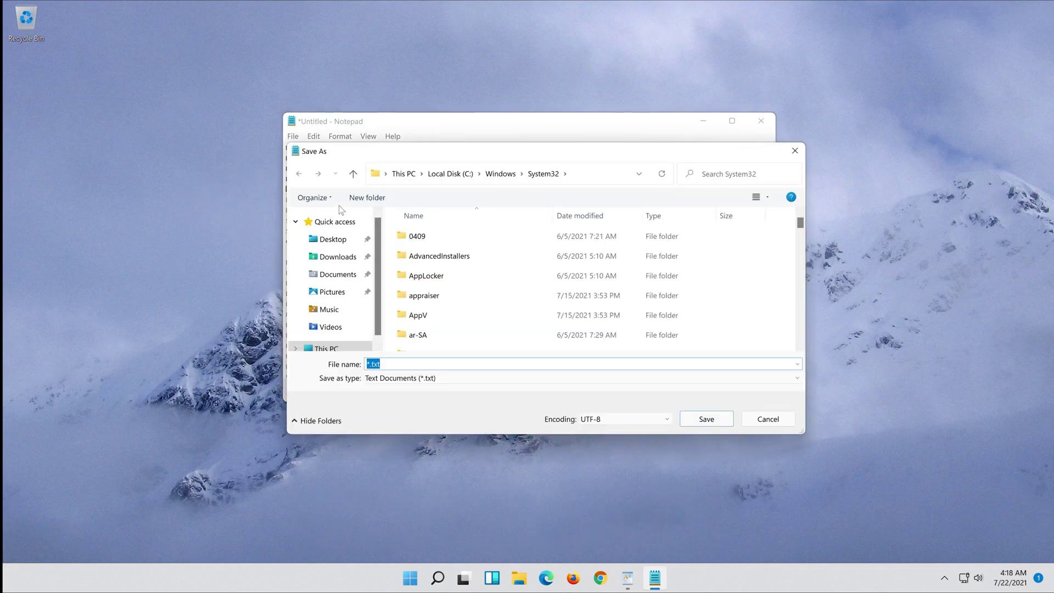
left_click(333, 239)
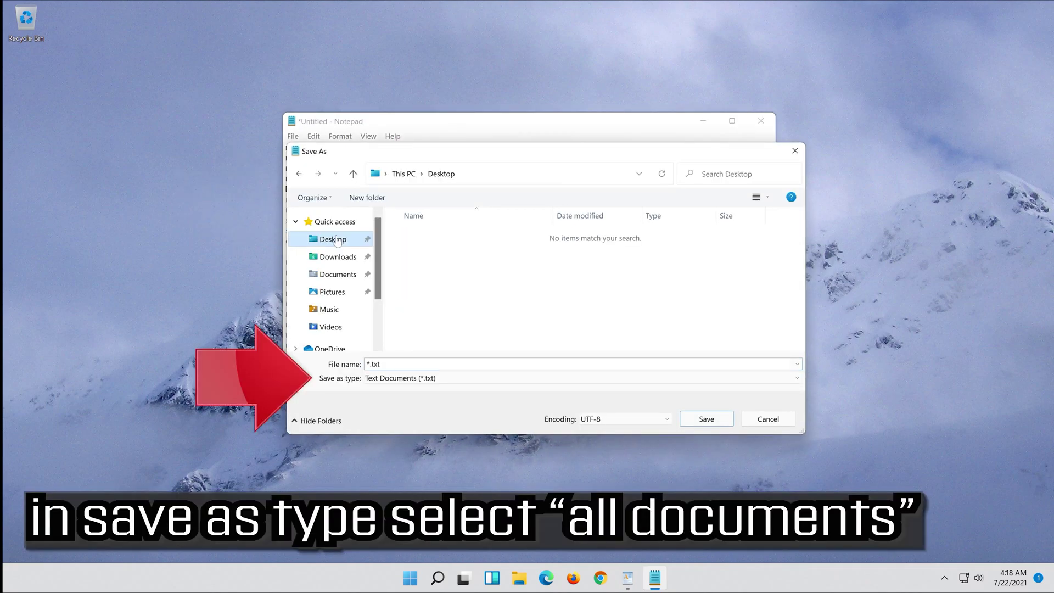
left_click(407, 379)
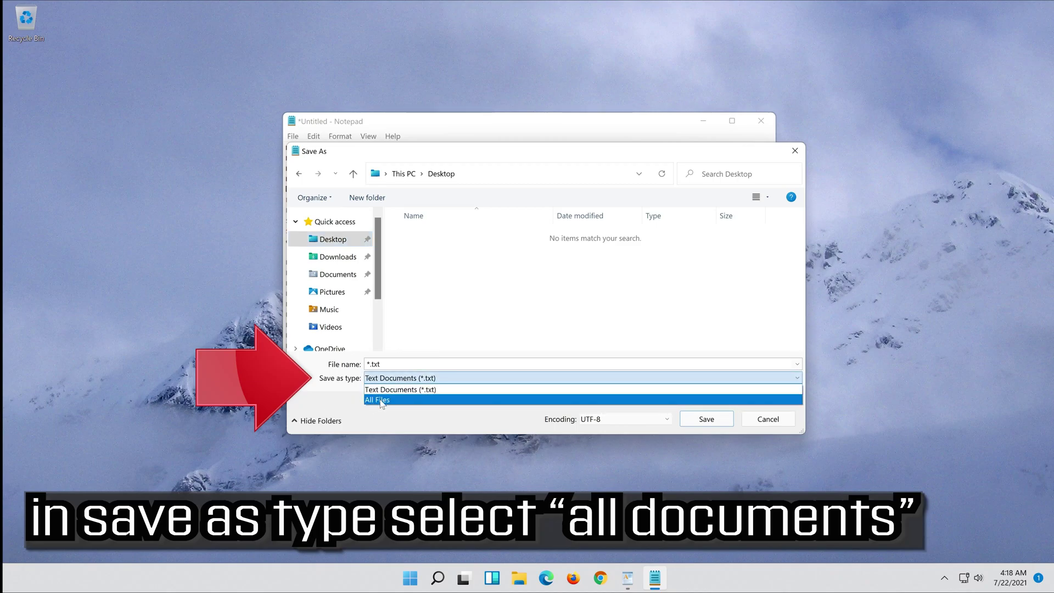
left_click(381, 401)
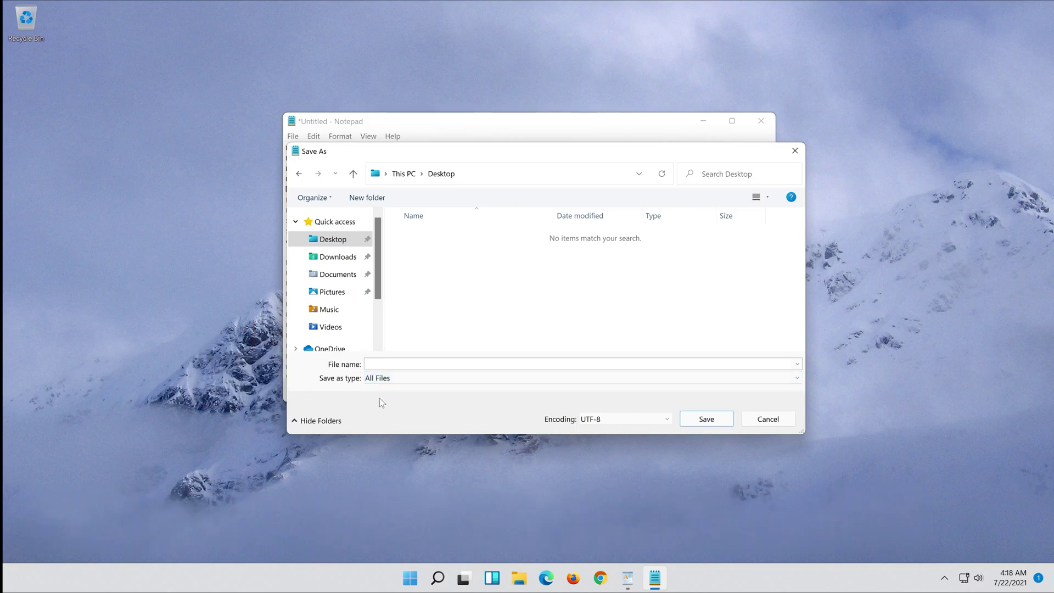
left_click(403, 366)
type("fix.bat")
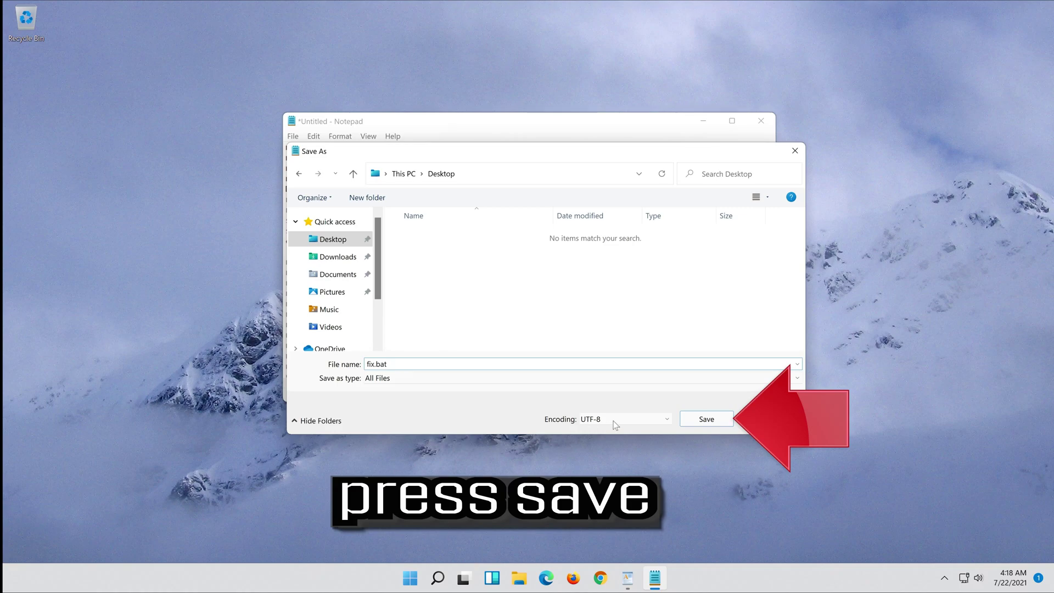
Save fix.bat, close Notepad, and run the desktop fix.bat as administrator
left_click(708, 420)
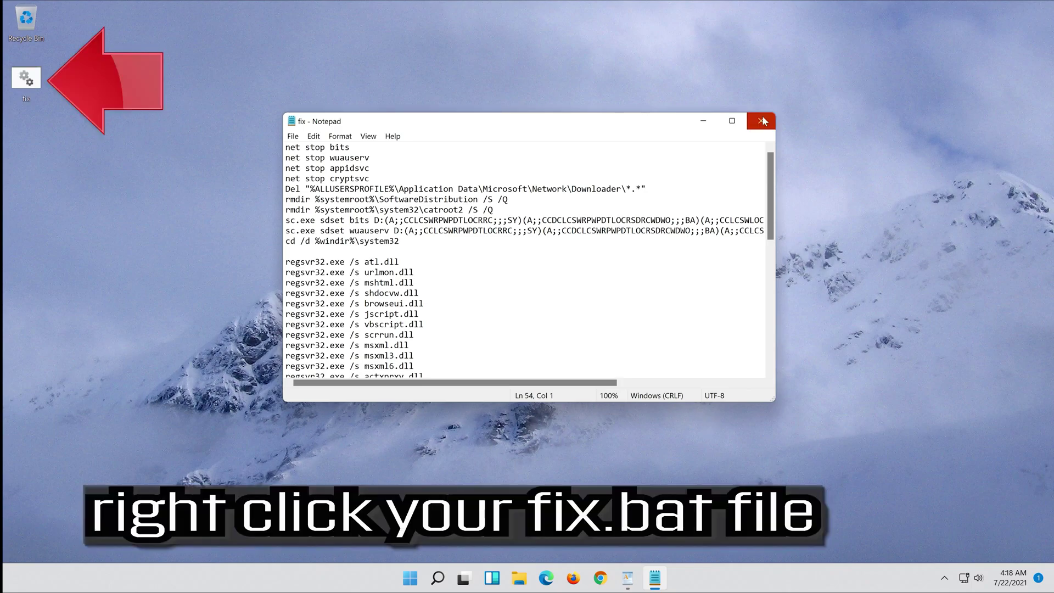
left_click(762, 116)
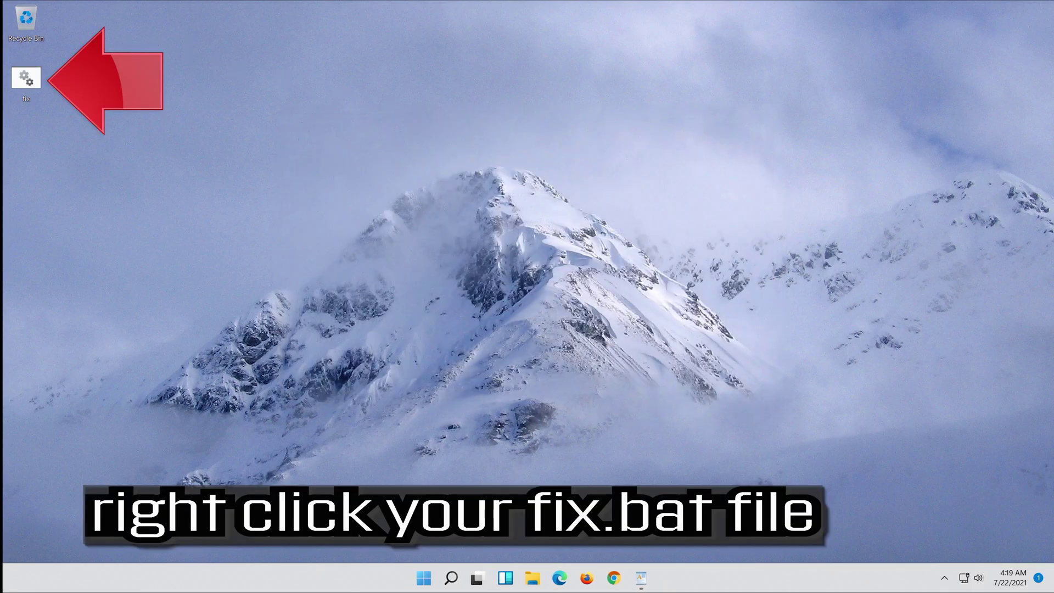
right_click(21, 76)
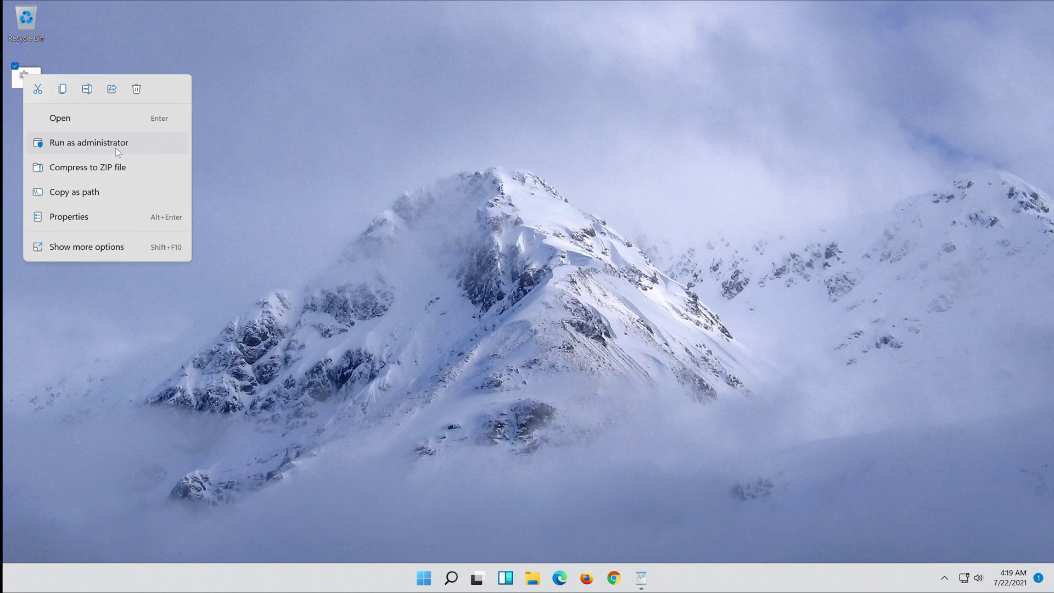
left_click(118, 144)
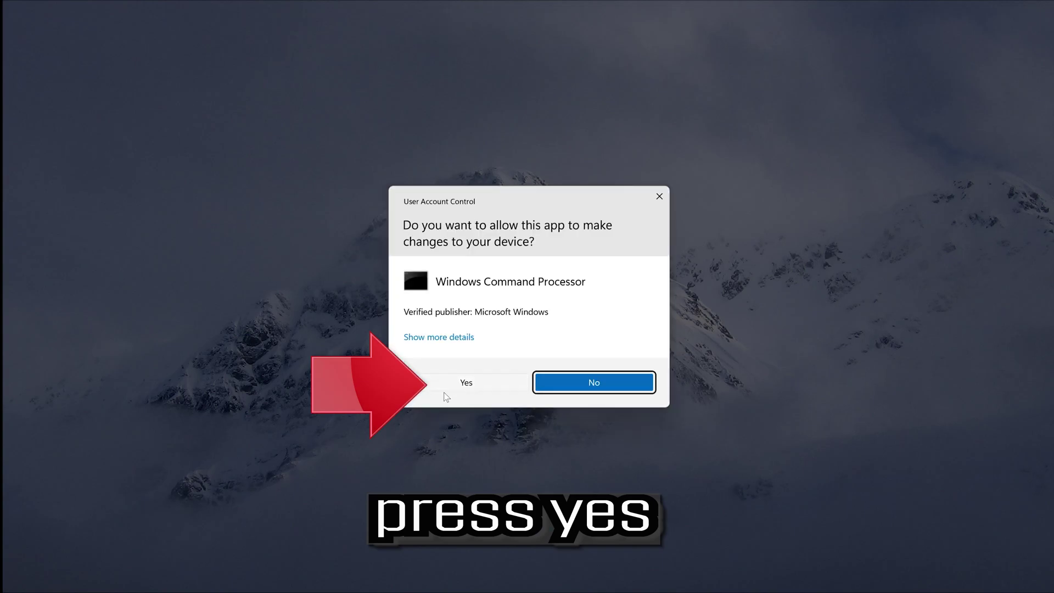
Approve the User Account Control prompt for Windows Command Processor with Yes
left_click(477, 386)
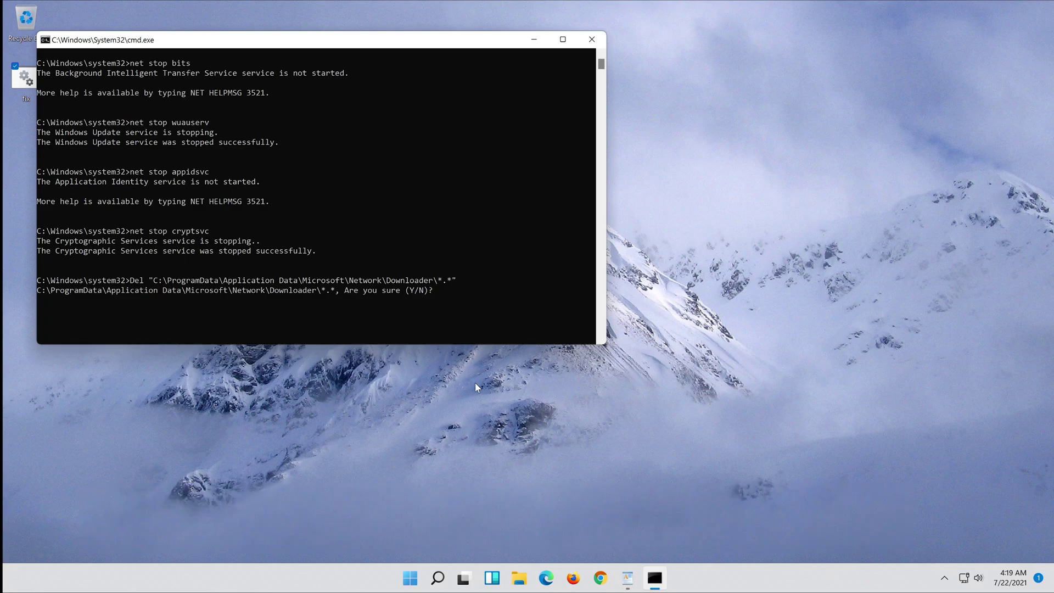
Answer y at the 'Are you sure (Y/N)?' prompt so the reset script finishes
type("y")
key("Return")
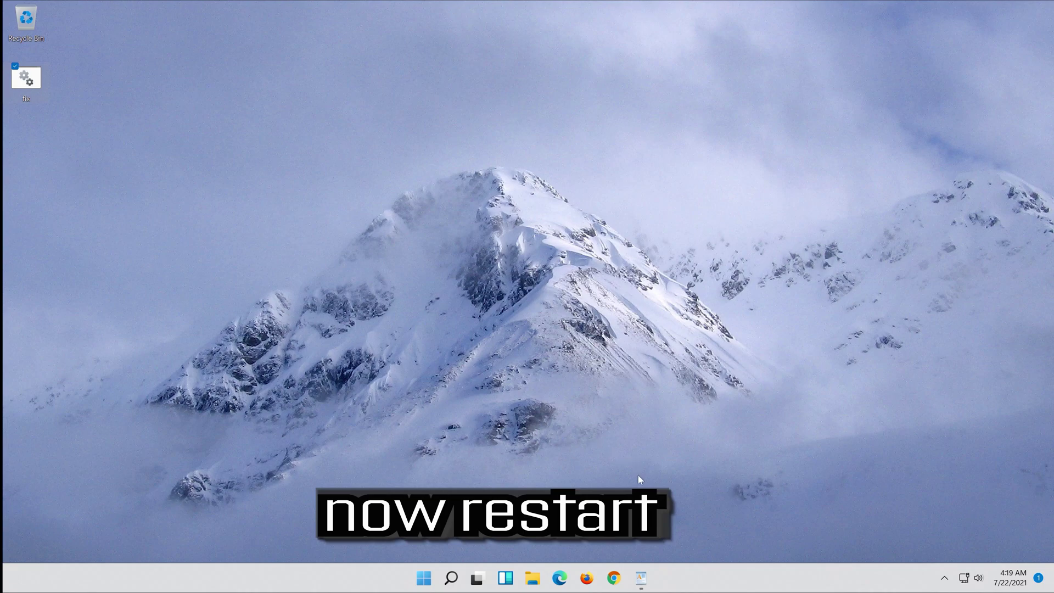
Restart the PC using the Start menu's power options
left_click(419, 581)
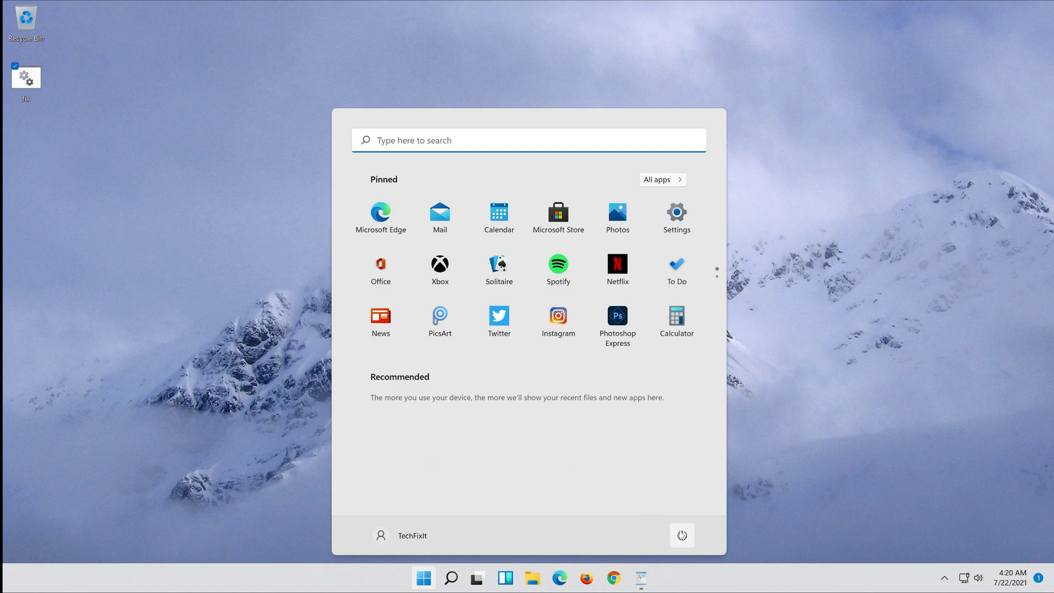
left_click(682, 536)
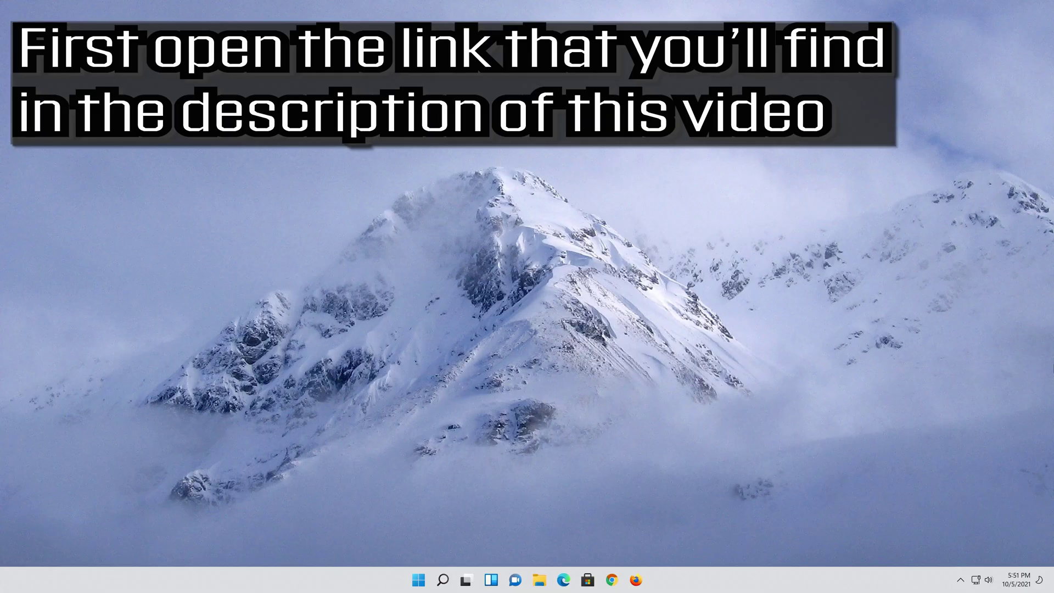
Load the copied Download Windows 11 link in Firefox and save MediaCreationToolW11.exe
left_click(636, 580)
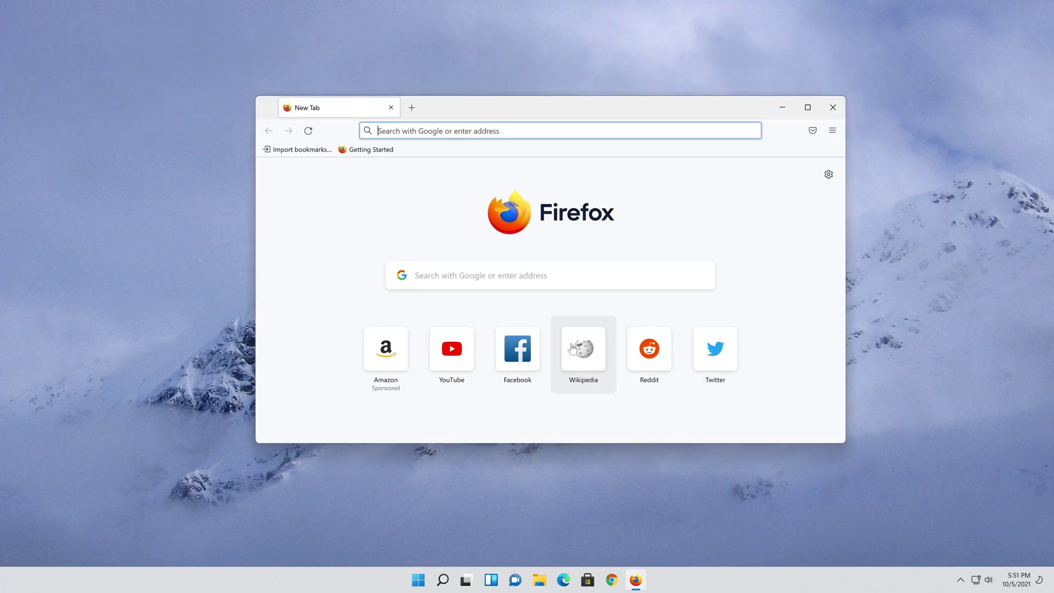
right_click(512, 130)
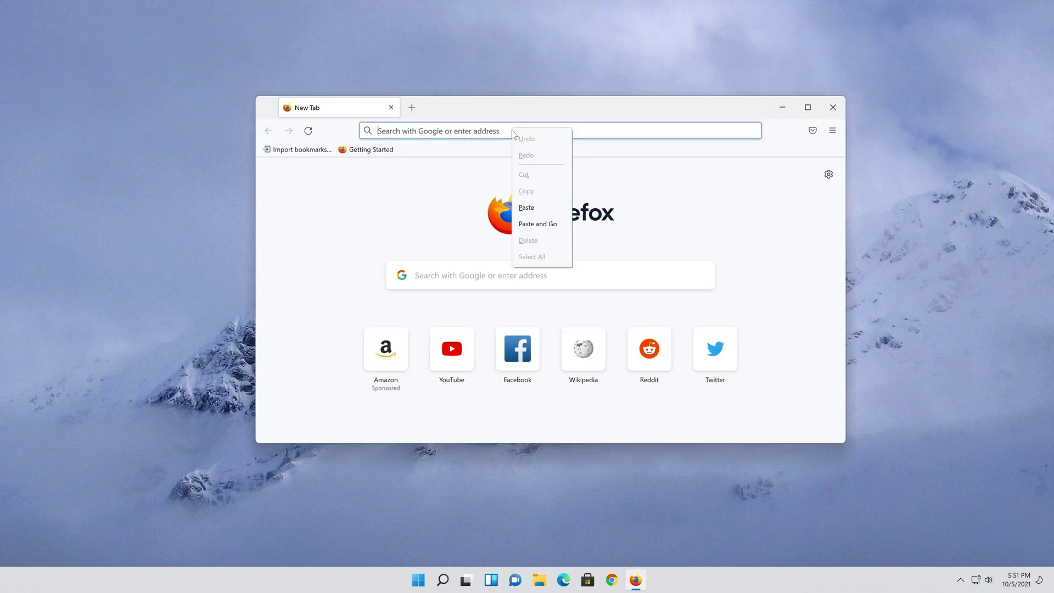
left_click(535, 226)
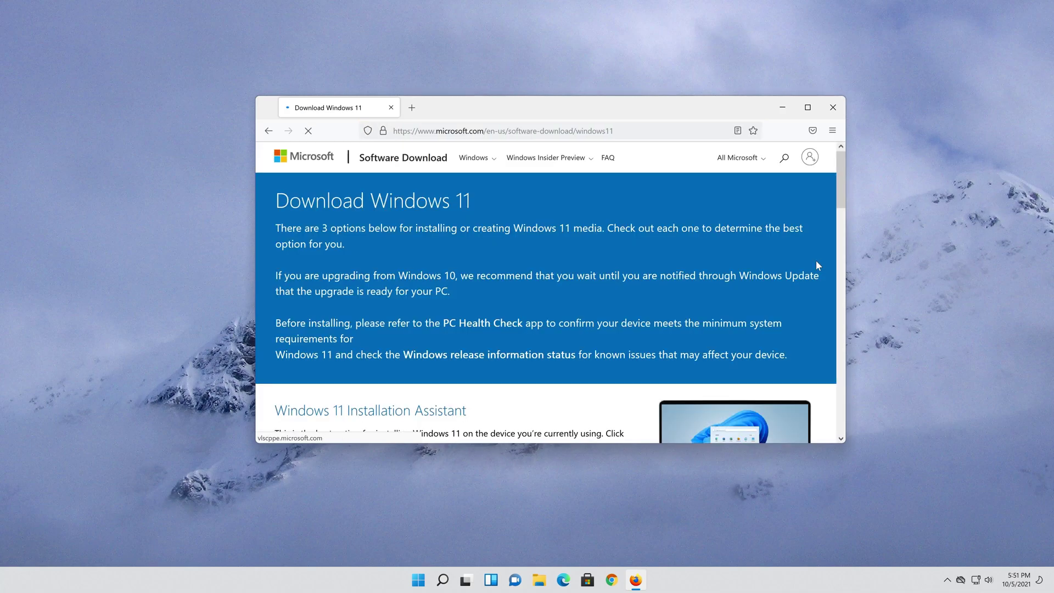
scroll(812, 267, "down", 5)
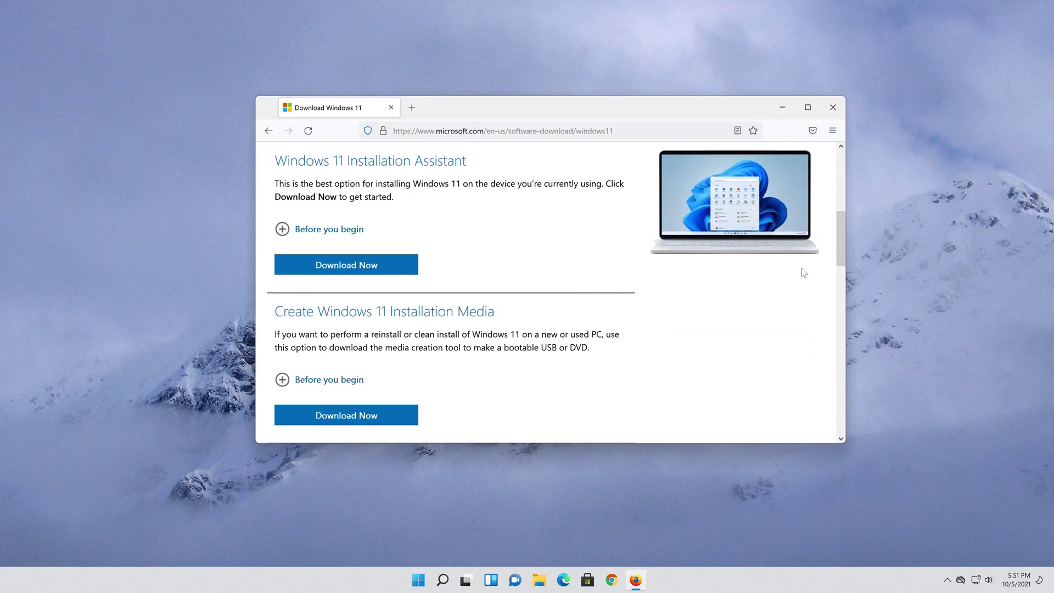
scroll(804, 273, "up", 2)
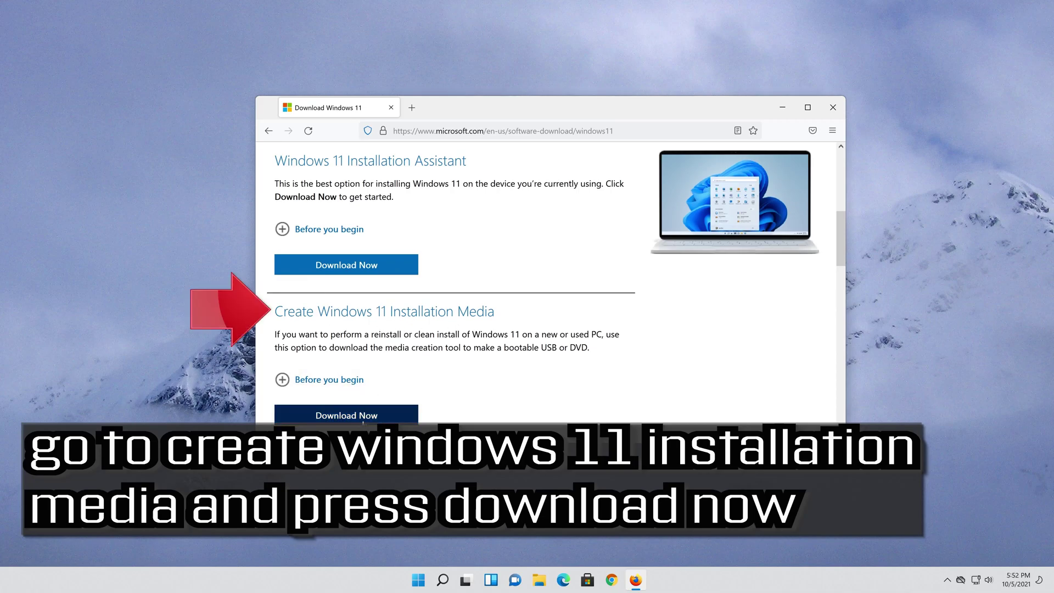
left_click(363, 420)
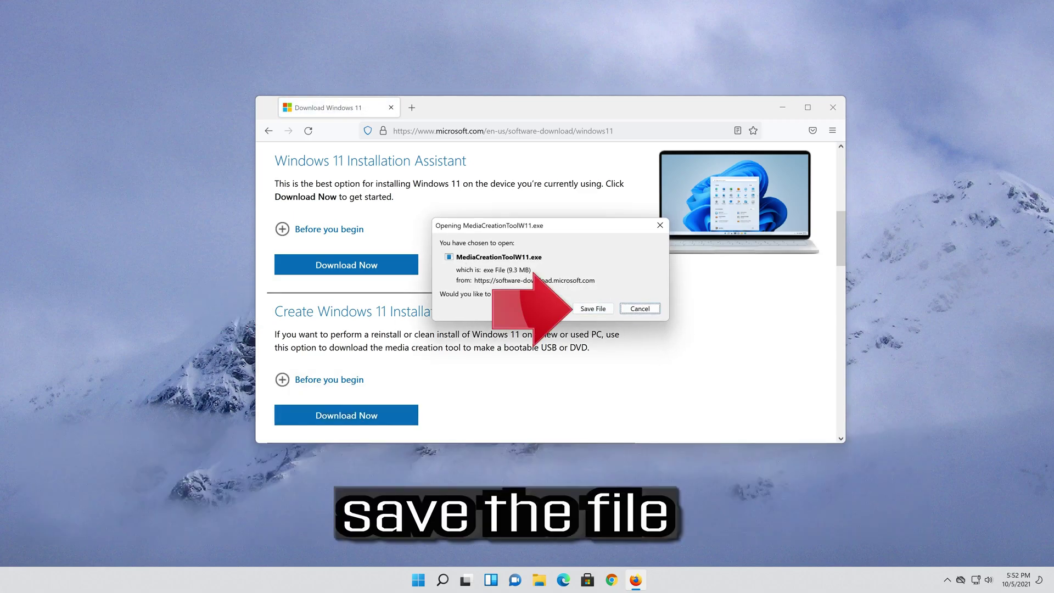
left_click(592, 313)
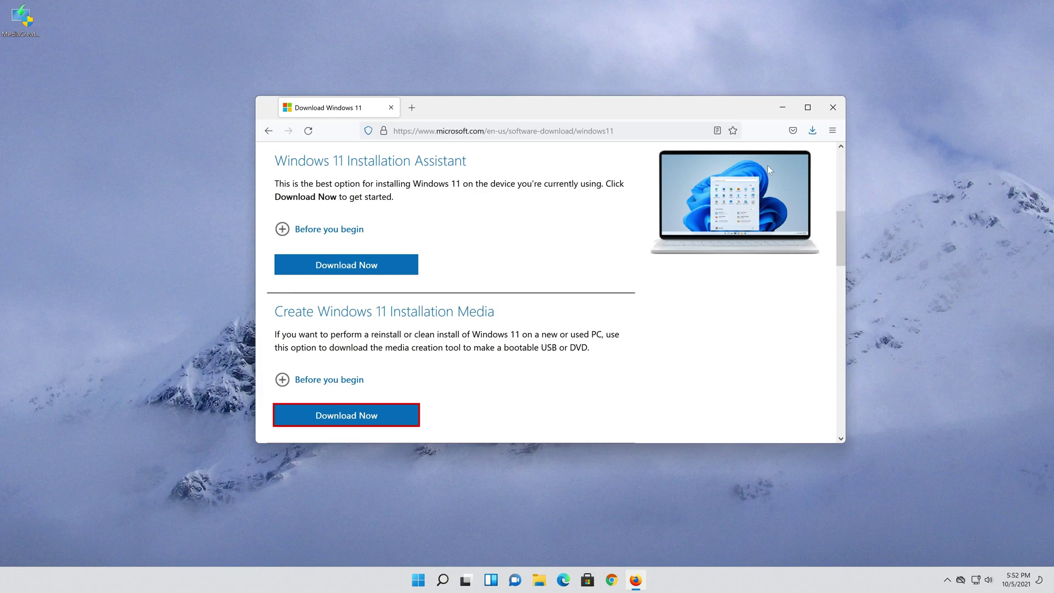
Close Firefox, run MediaCreationToolW11 with admin approval, and accept the license terms
left_click(832, 113)
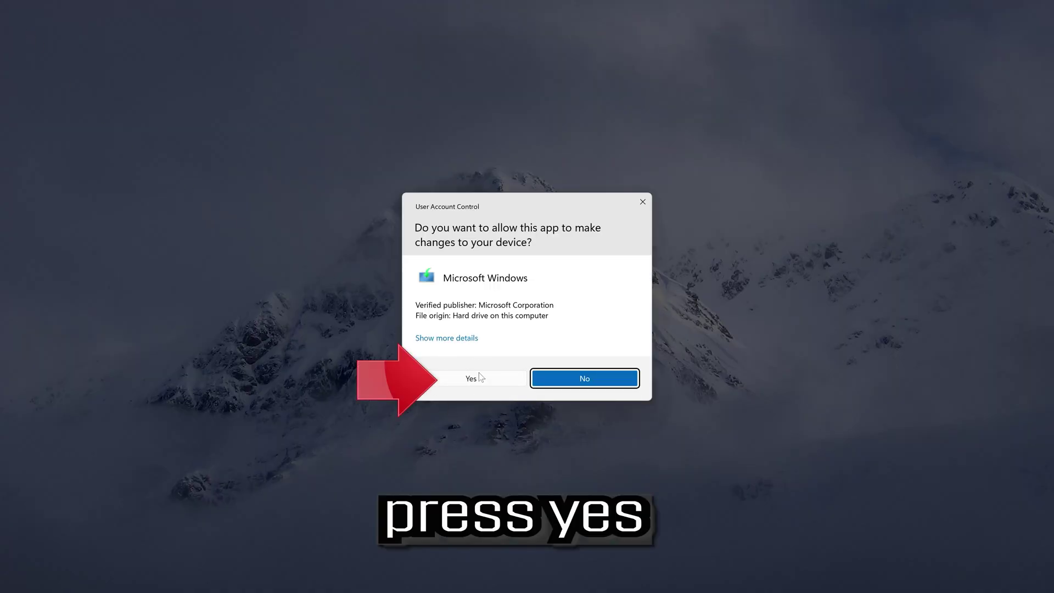
left_click(471, 380)
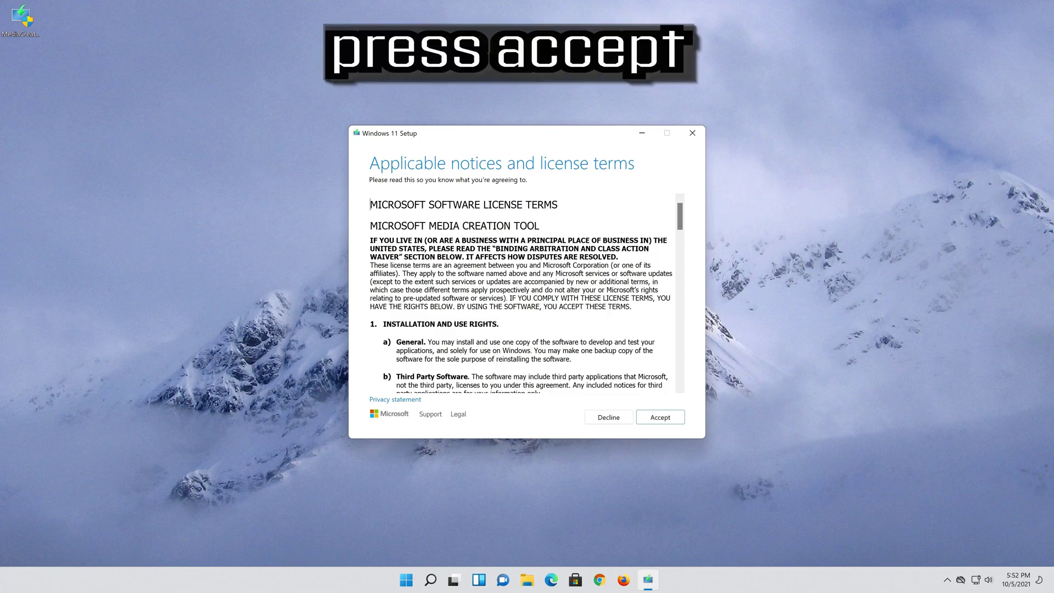
left_click(673, 422)
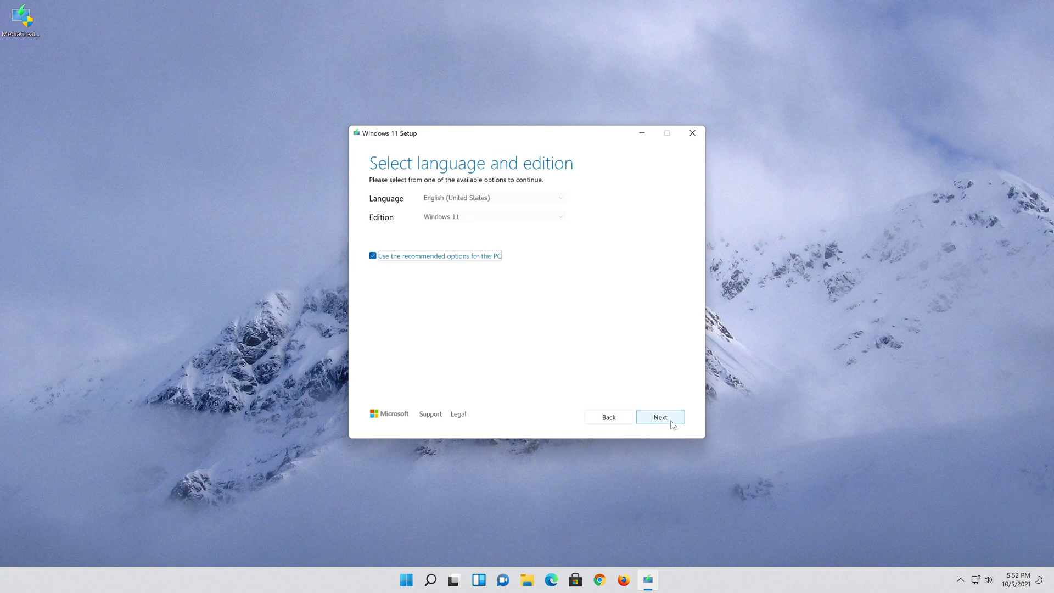
Keep the recommended English (United States) Windows 11 options and choose ISO file as the media
left_click(387, 254)
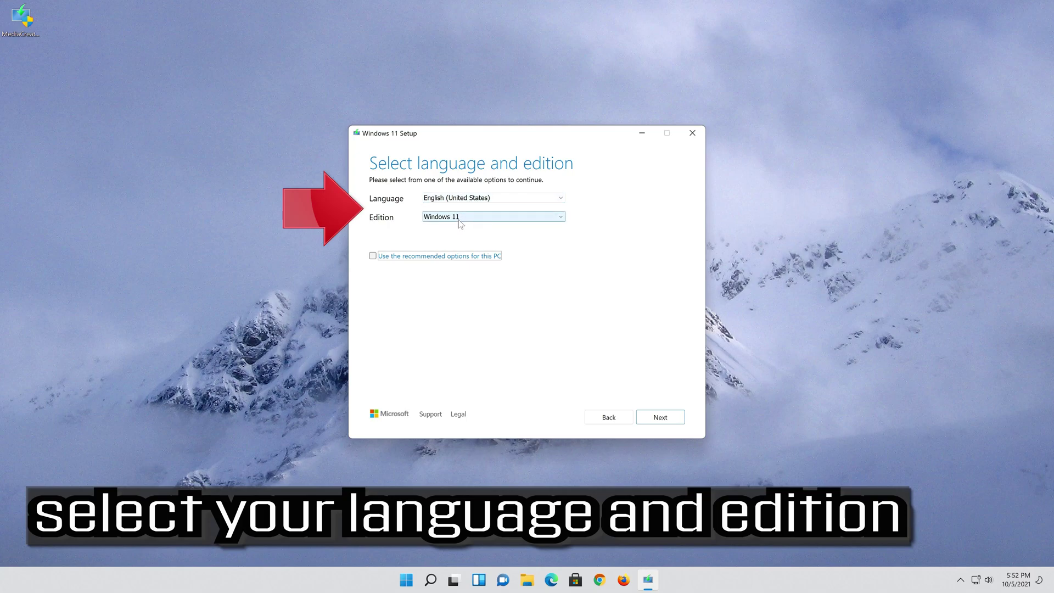
left_click(373, 256)
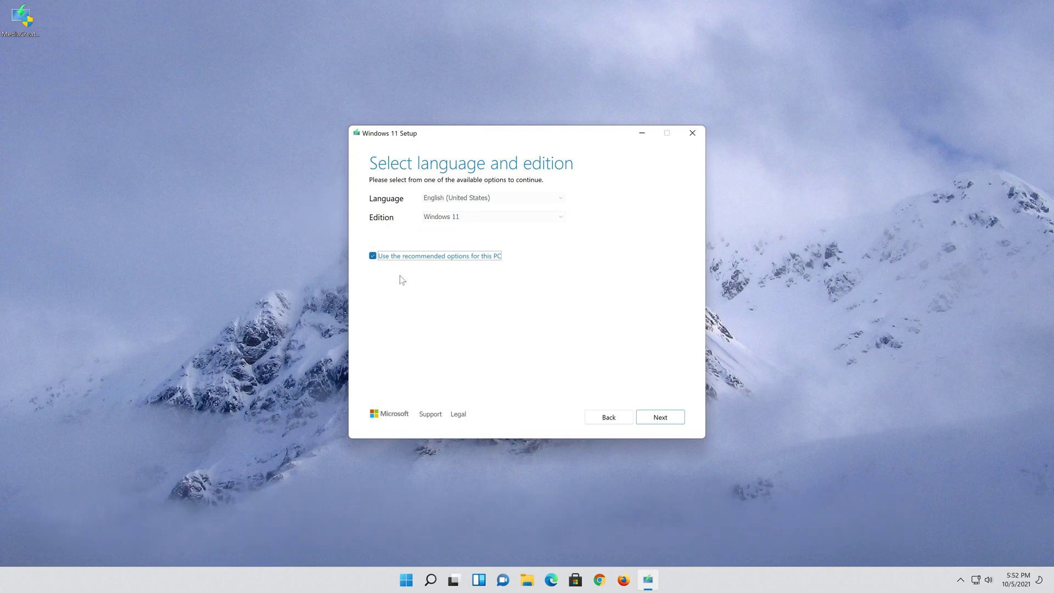
left_click(661, 418)
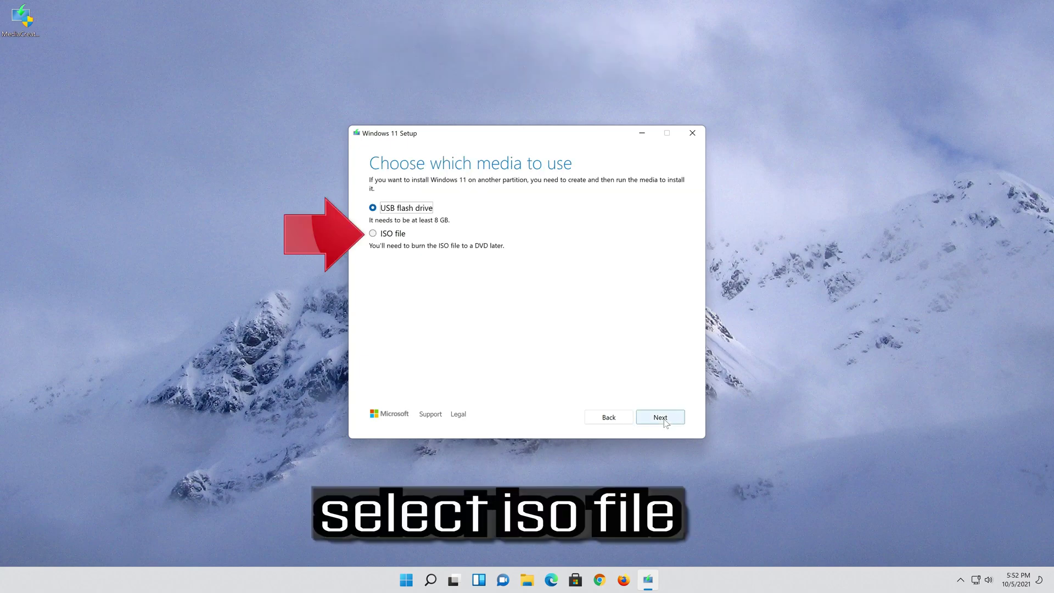
left_click(375, 235)
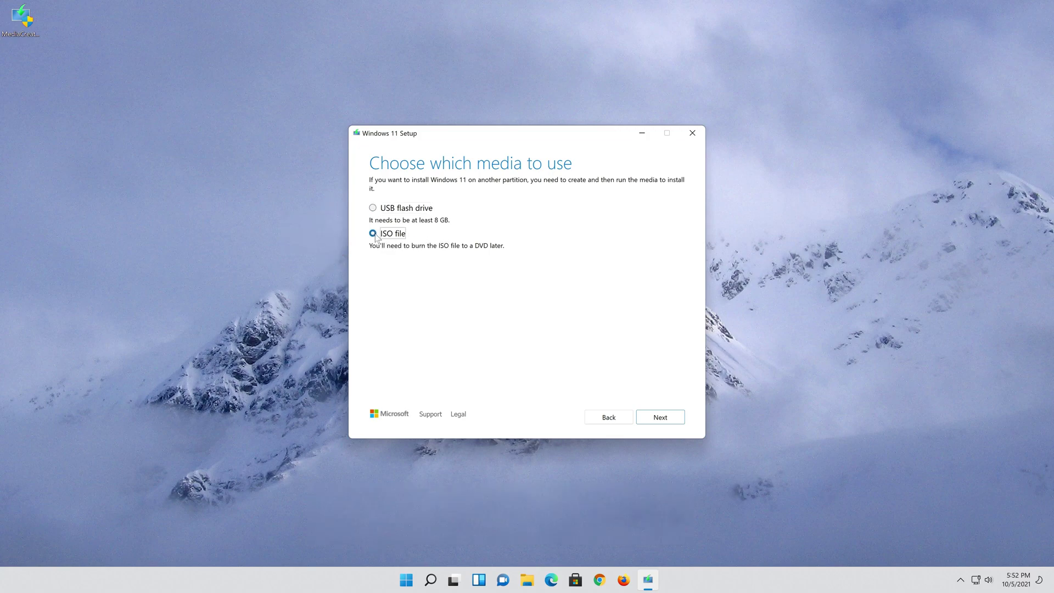
left_click(669, 417)
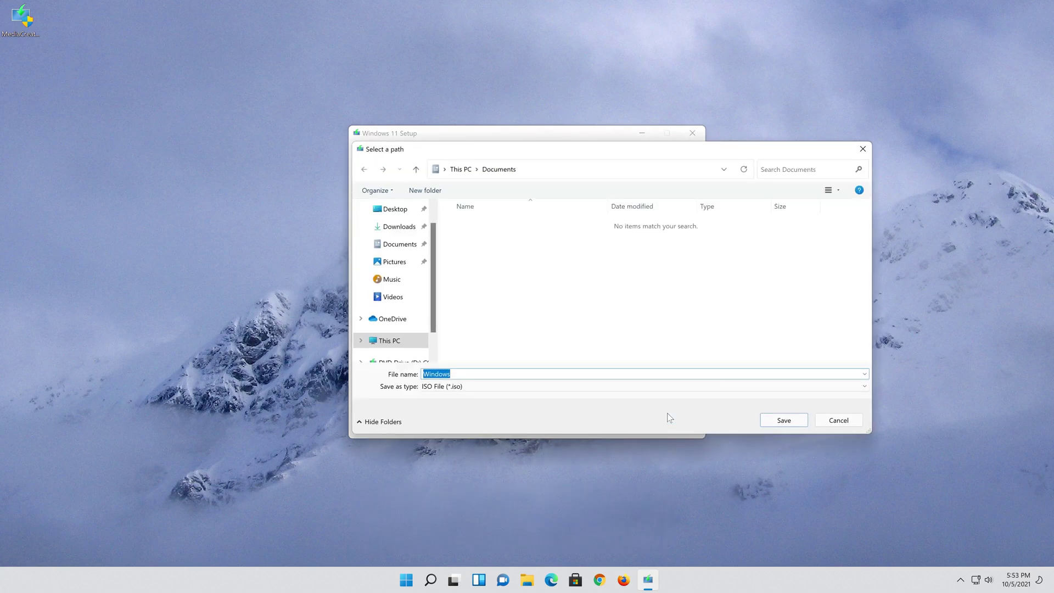
Save the ISO as 'Windows 11' on the Desktop, then finish Media Creation Tool
left_click(399, 209)
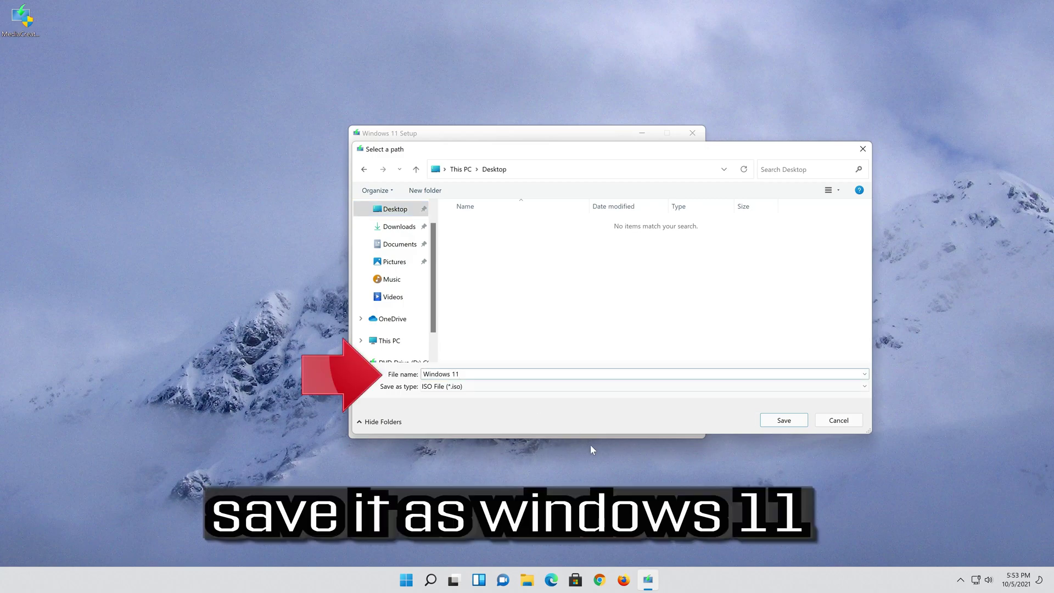
left_click(793, 424)
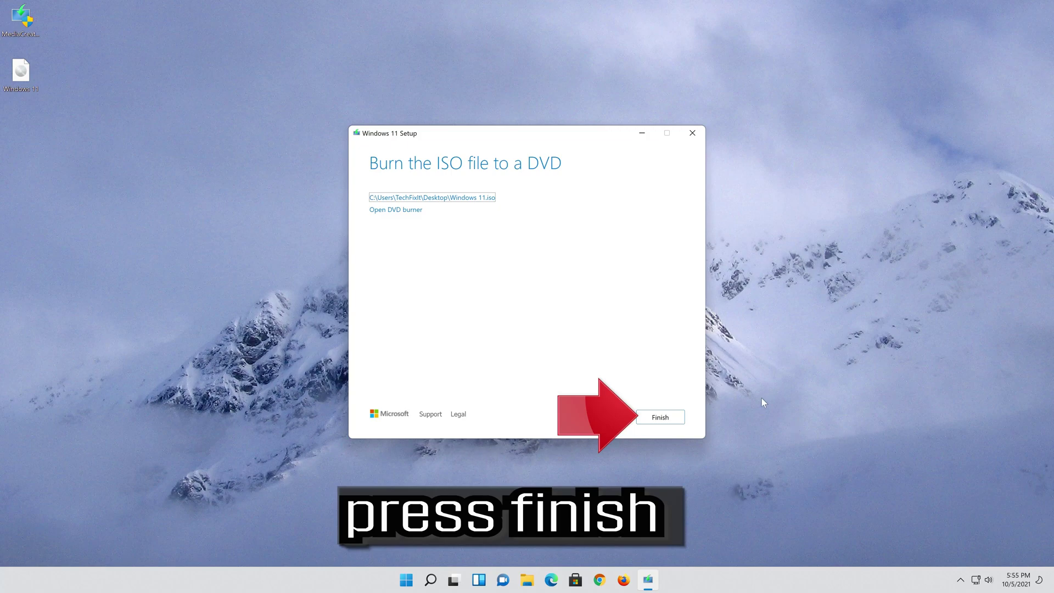
left_click(665, 422)
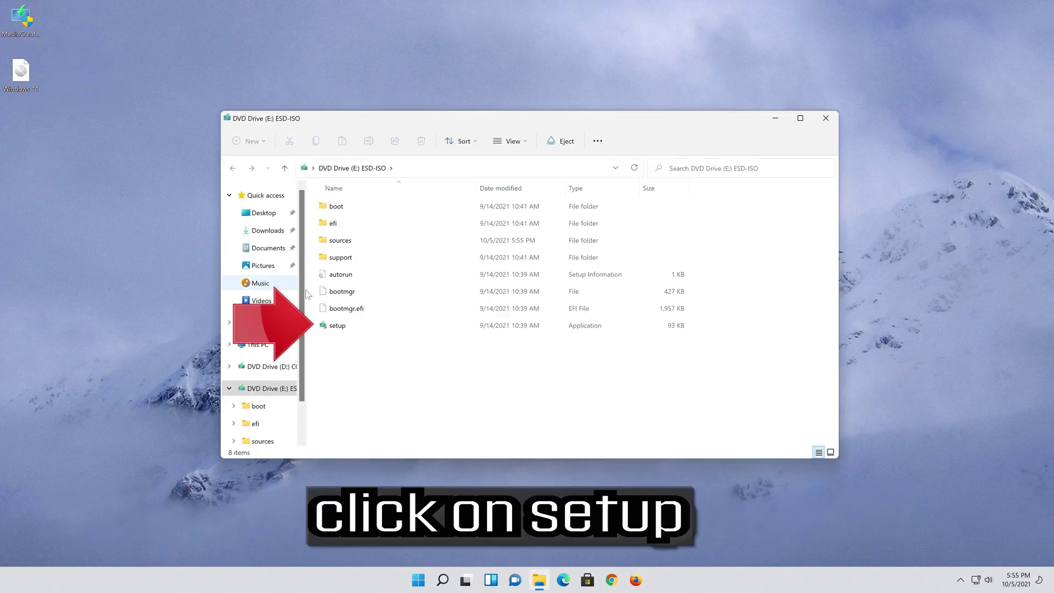
Run setup from the mounted Windows 11 ISO drive and approve the UAC prompt
double_click(367, 322)
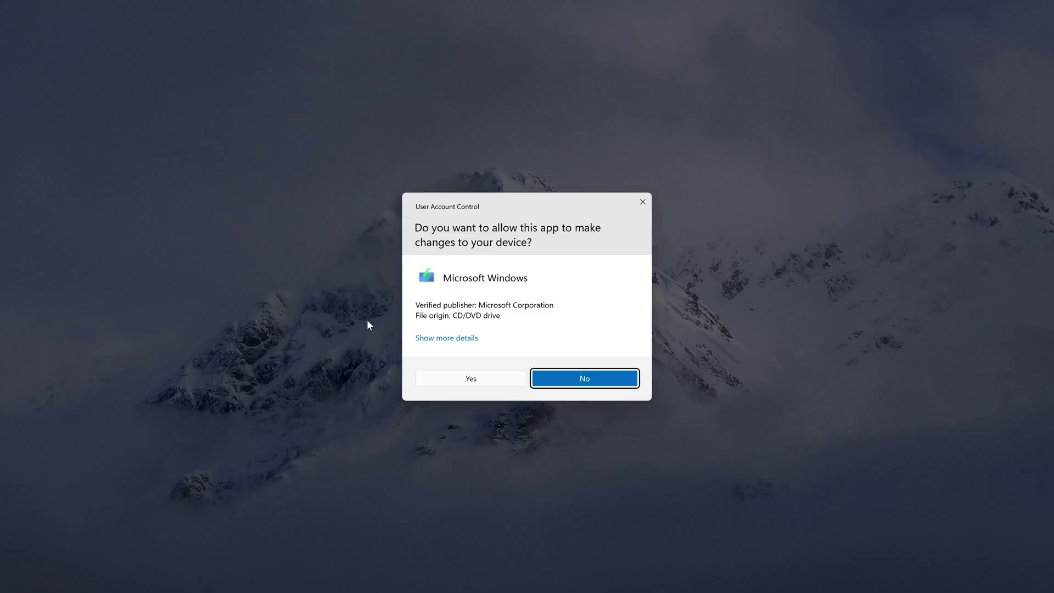
left_click(471, 379)
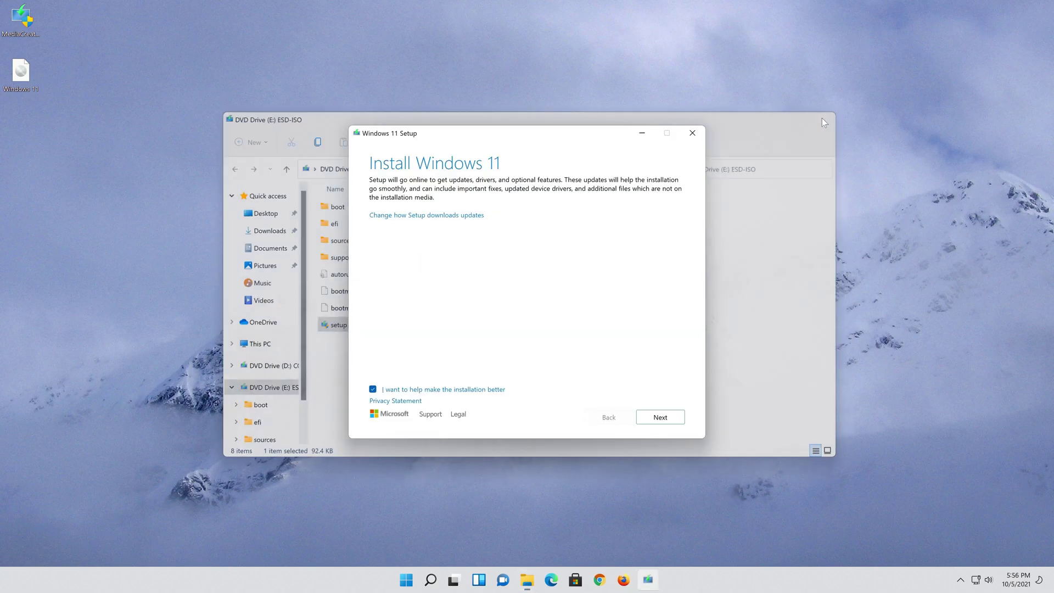
Close File Explorer, accept the license terms, and choose to keep personal files and apps
left_click(824, 120)
left_click(670, 422)
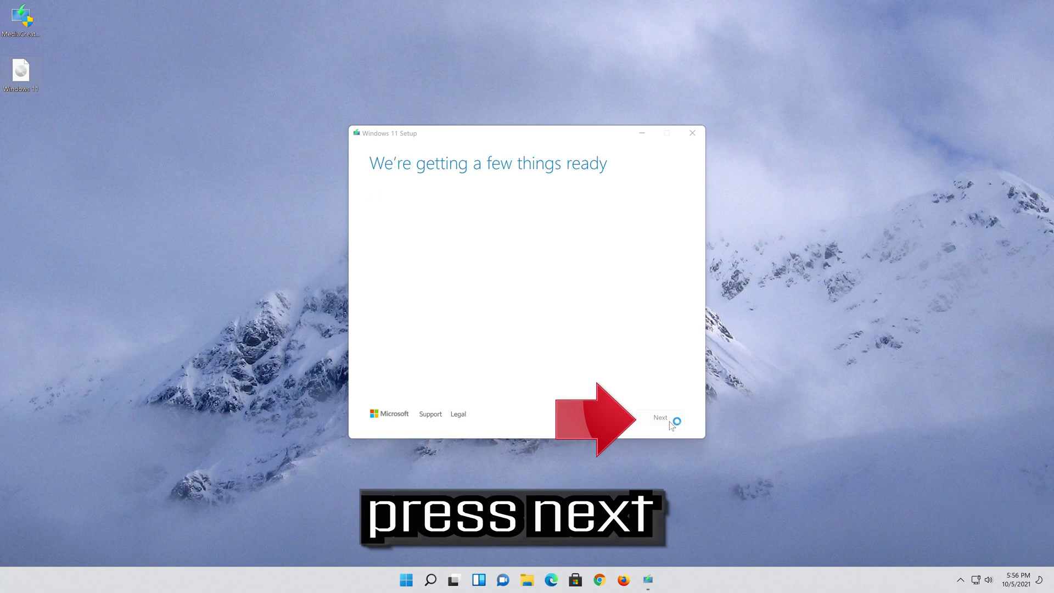
left_click(663, 422)
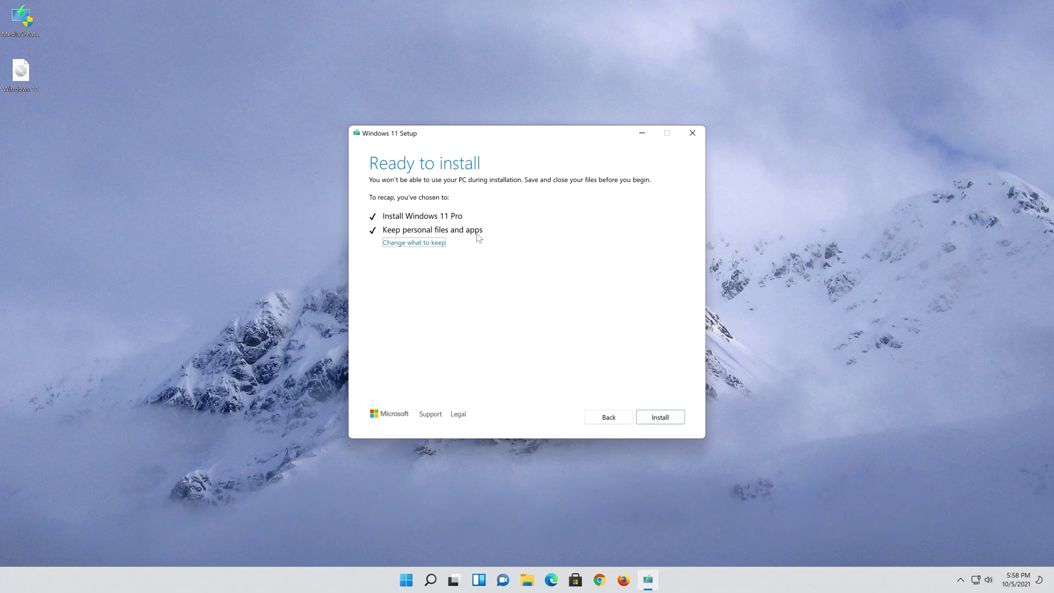
left_click(429, 244)
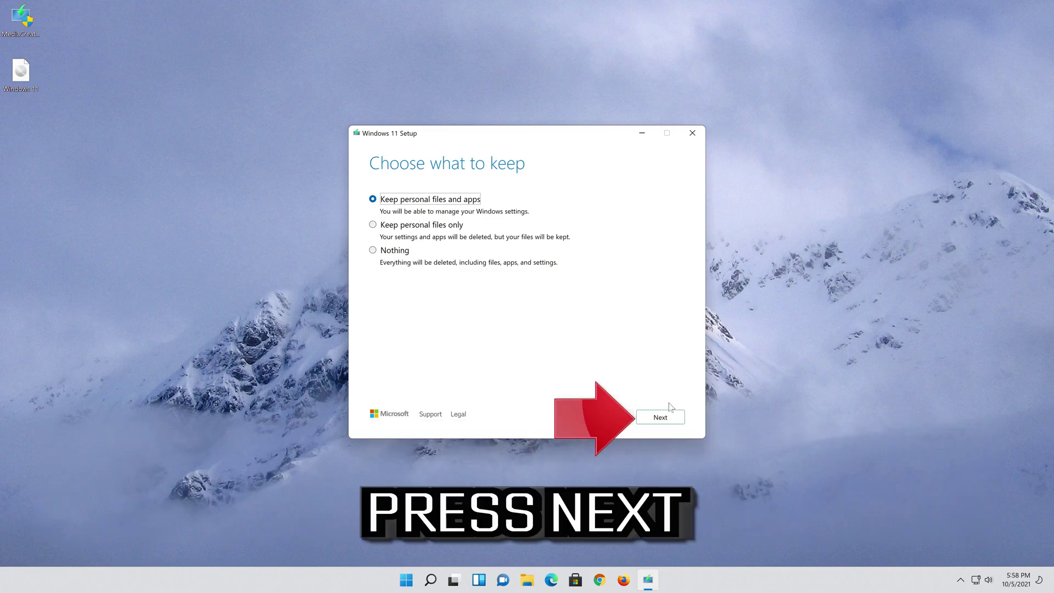
left_click(666, 418)
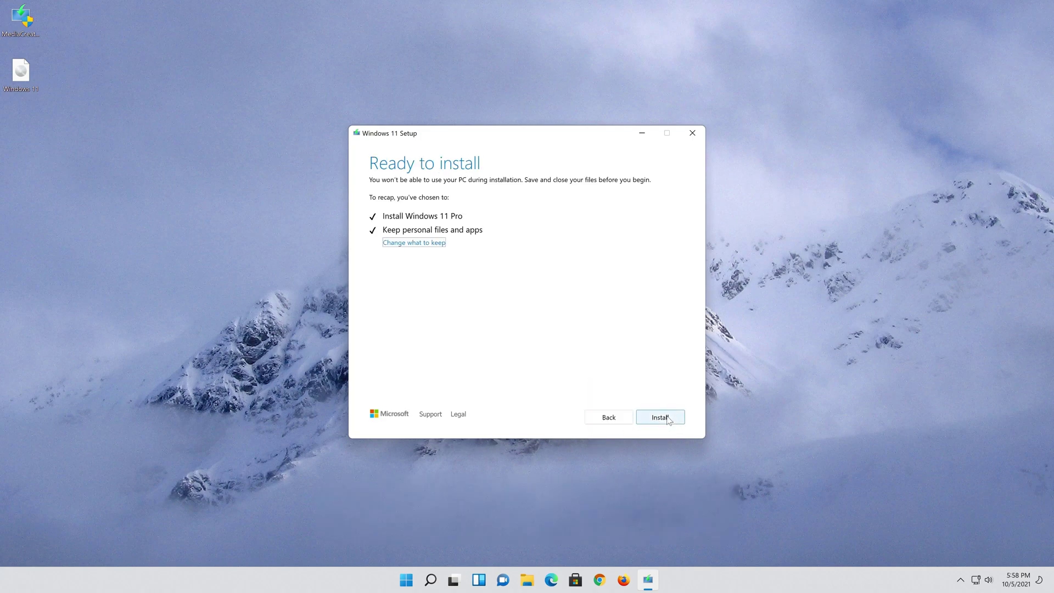
Start the Windows 11 Pro installation from the Ready to install page
left_click(668, 418)
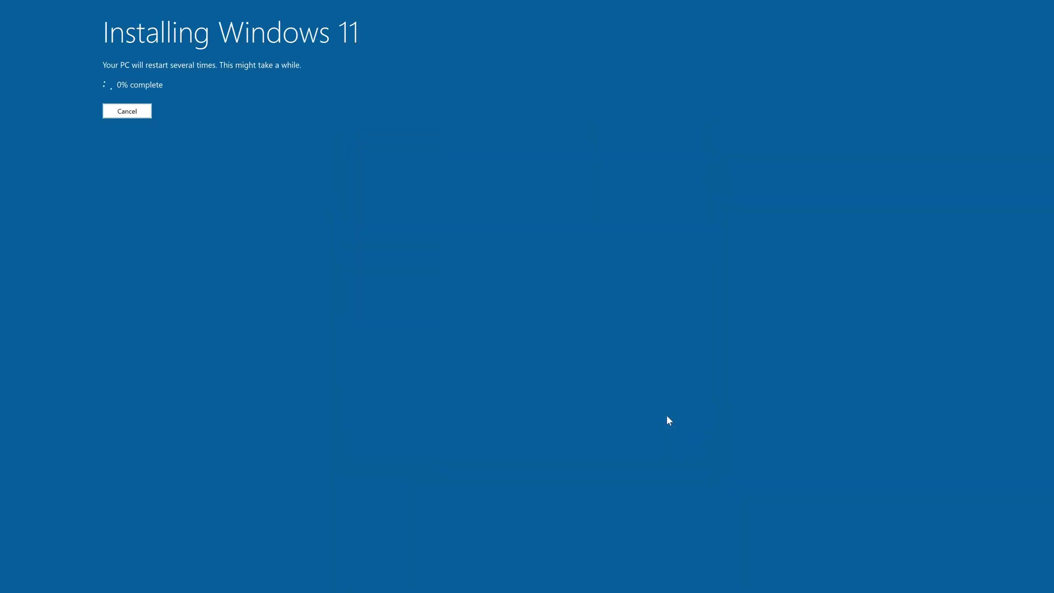